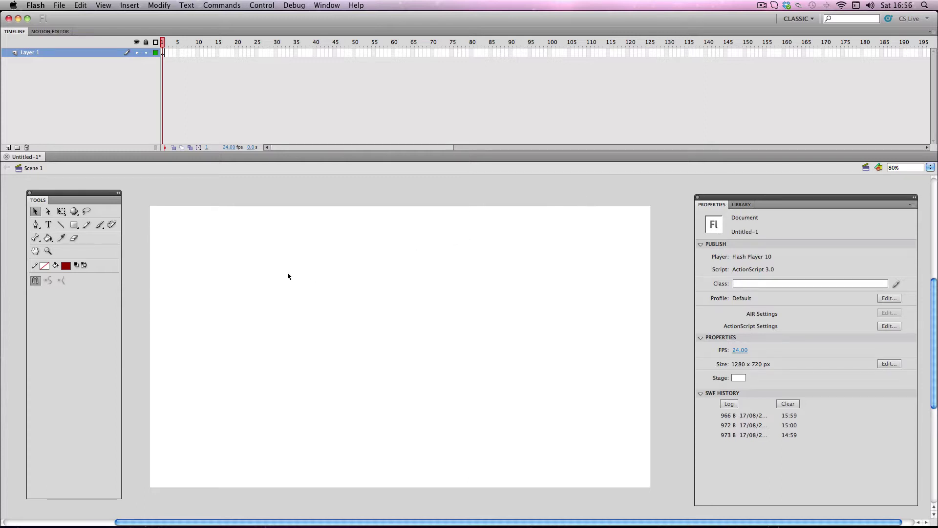
Draw a 189.30 × 189.30 dark red square on the left and make it movie clip Symbol 1
left_click(73, 226)
left_click_drag(181, 303, 257, 378)
key("v")
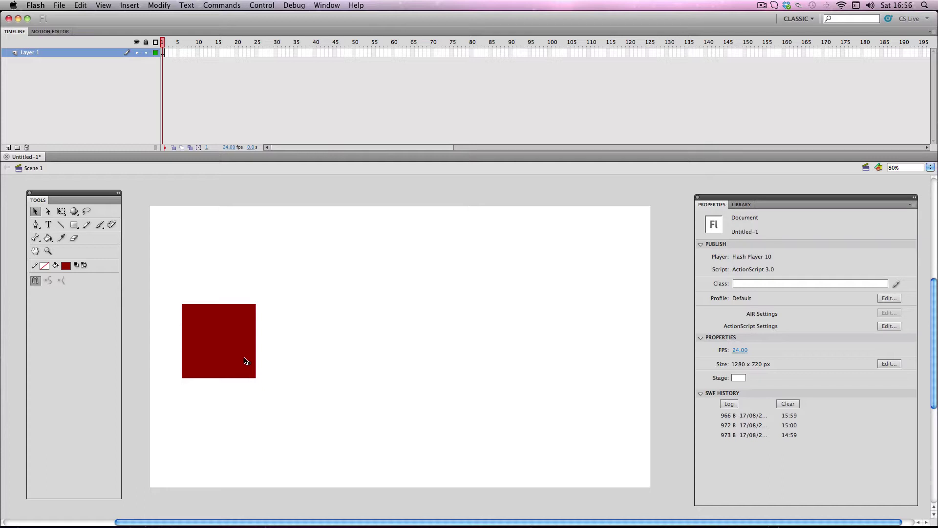
left_click(237, 337)
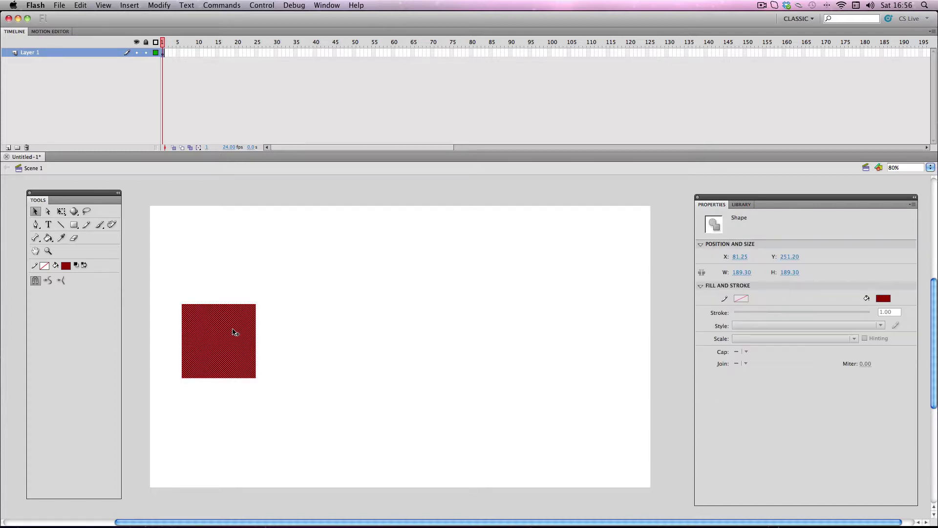
right_click(230, 327)
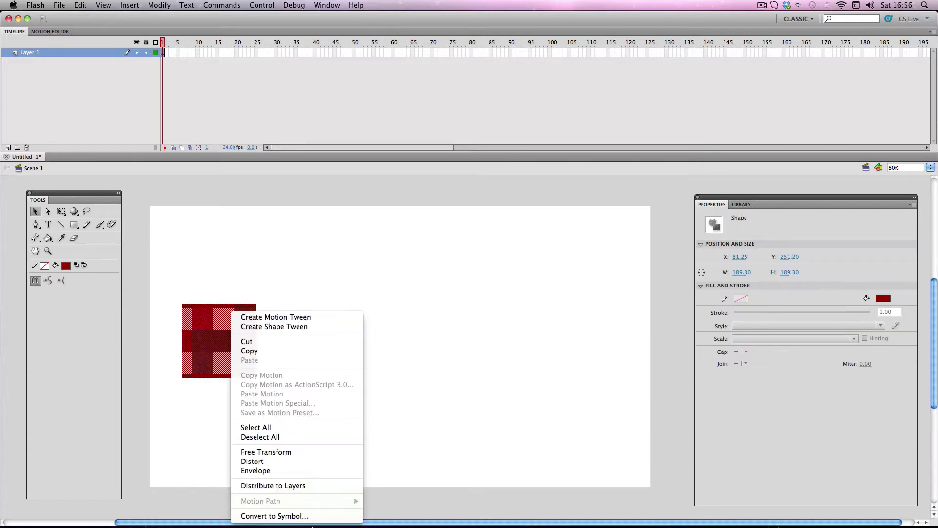
left_click(312, 516)
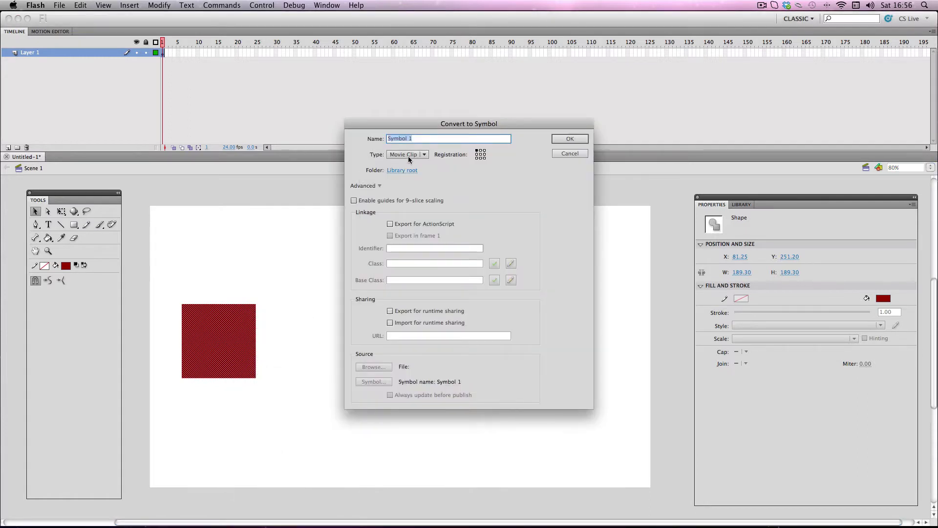
left_click(567, 138)
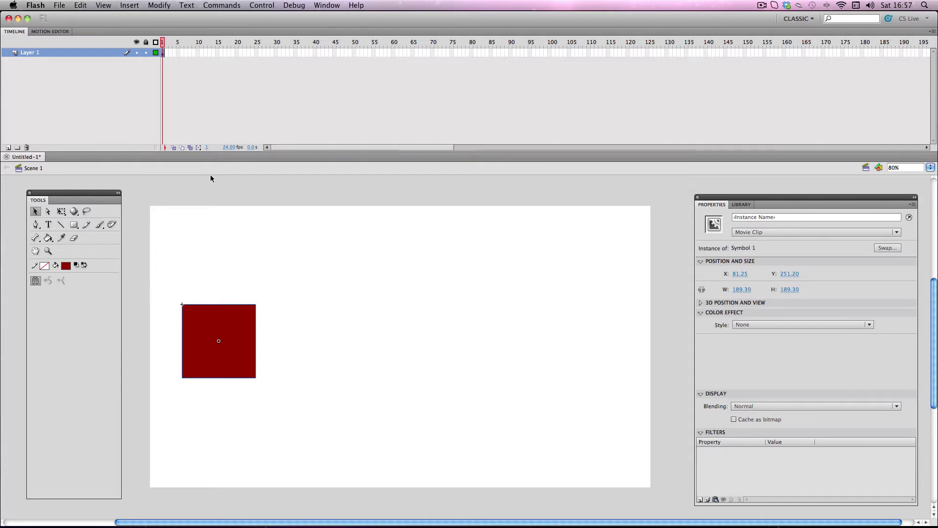
Apply a 24-frame motion tween to the square on Layer 1 and play it
right_click(164, 57)
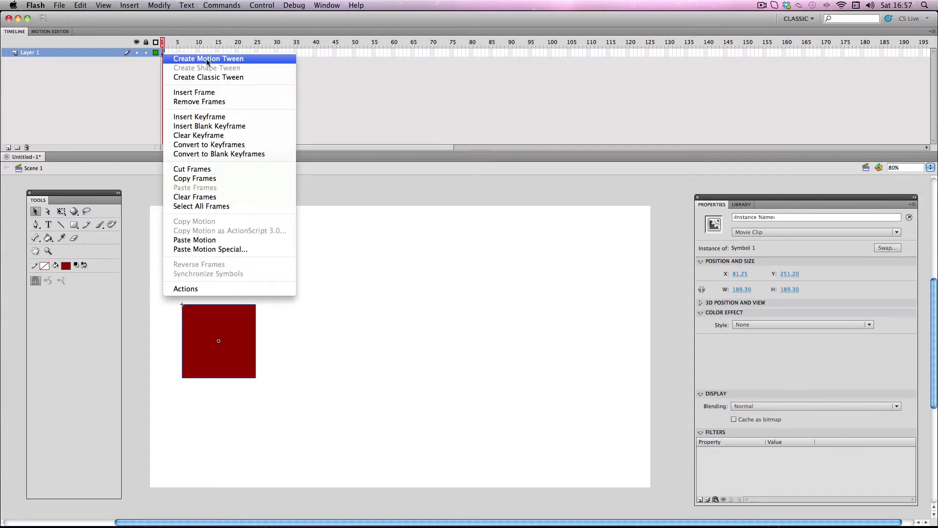
left_click(243, 59)
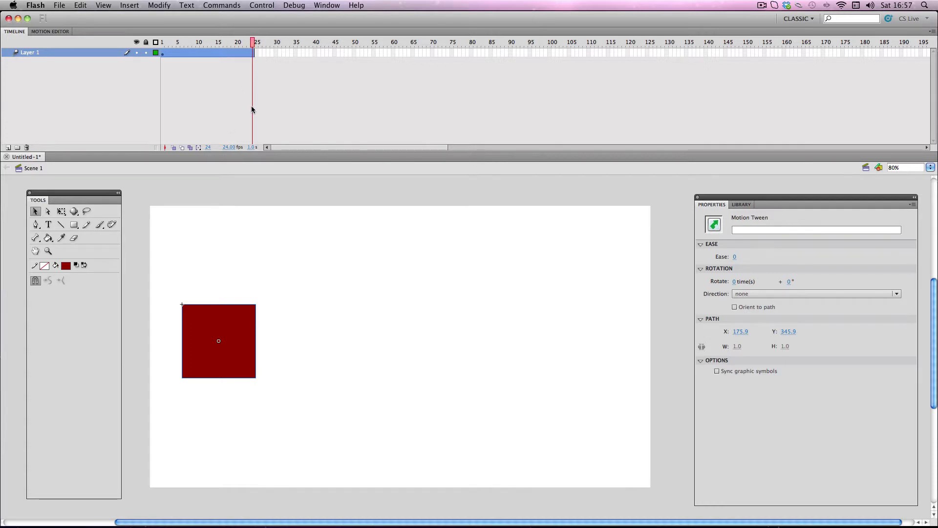
left_click(244, 192)
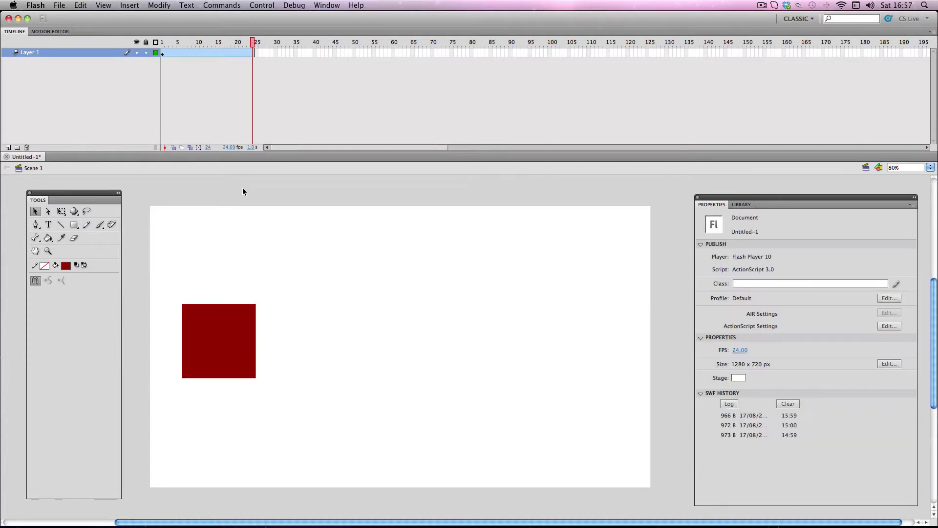
key("Return")
key("Return")
Move the square to the stage's right at frame 24, arch its path upward, and preview
left_click(223, 317)
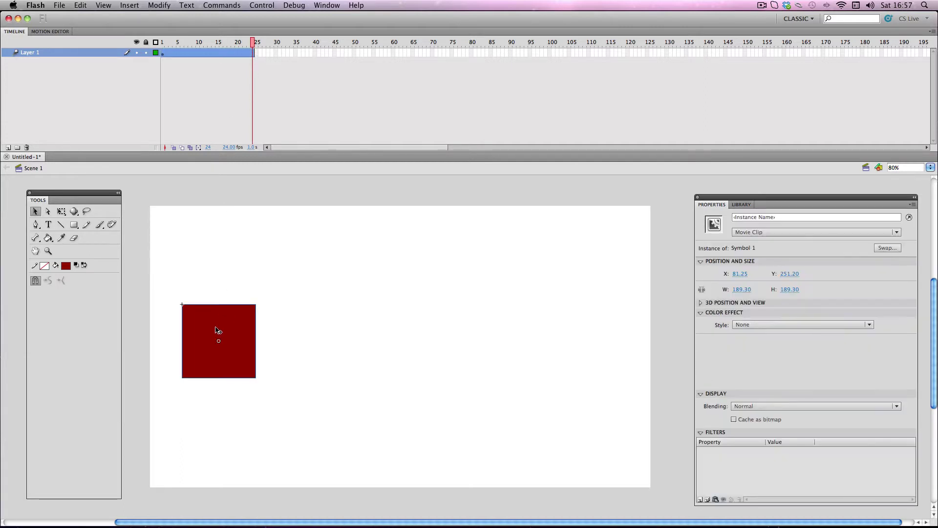
left_click_drag(218, 330, 581, 331)
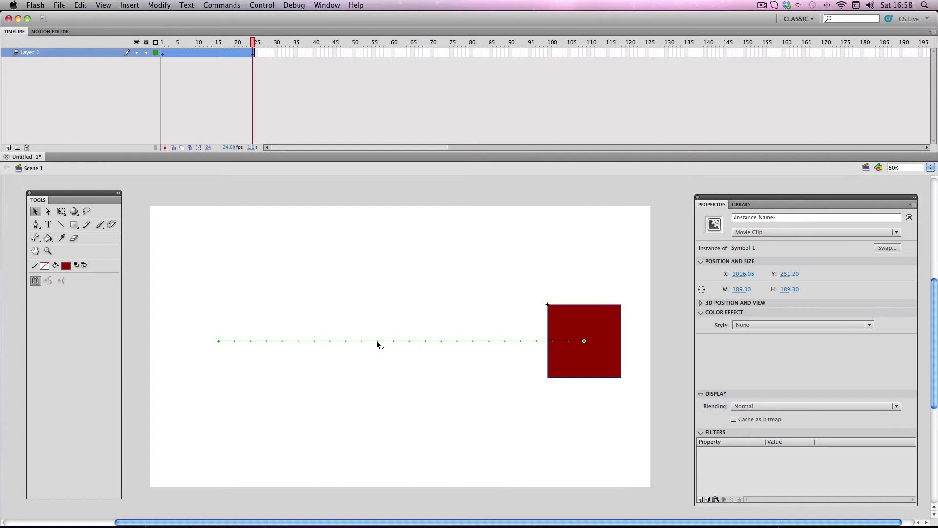
left_click_drag(379, 344, 377, 246)
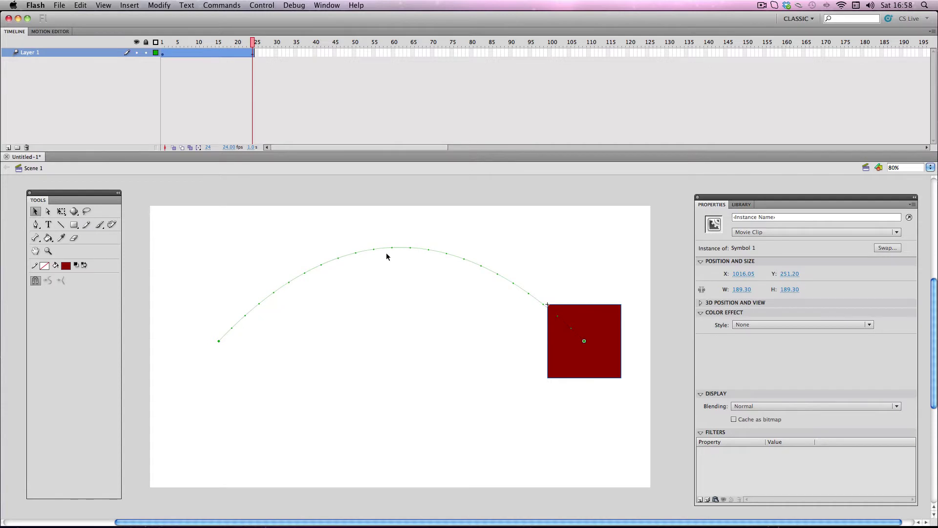
left_click(407, 342)
key("Return")
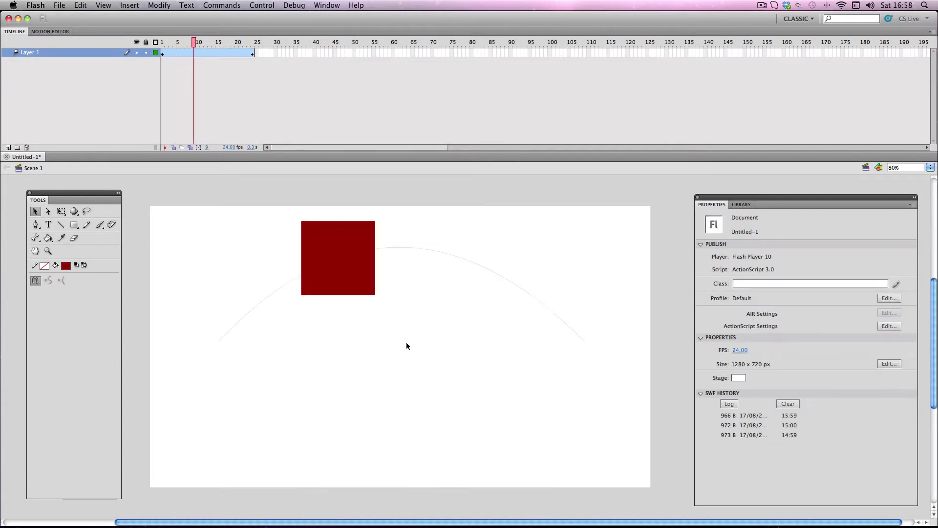
key("Return")
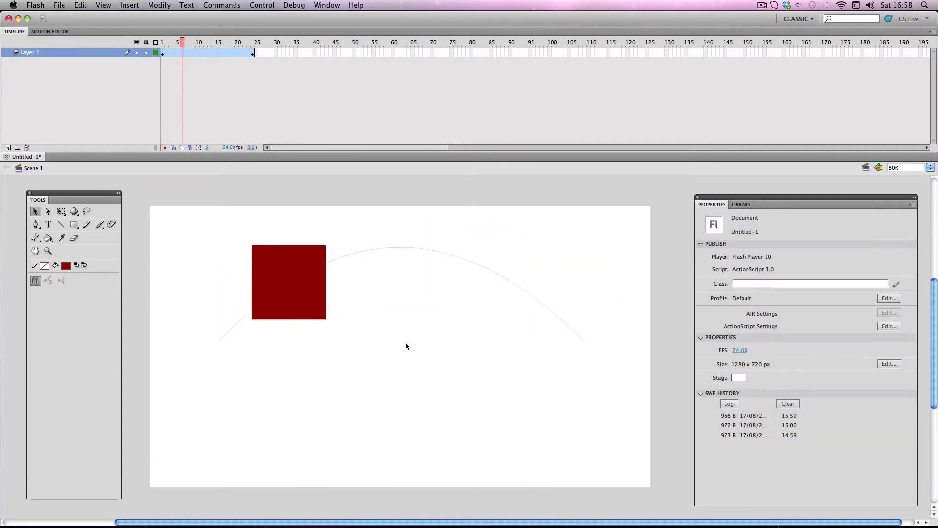
Set Layer 1's outline colour to blue in its Layer Properties
left_click(406, 343)
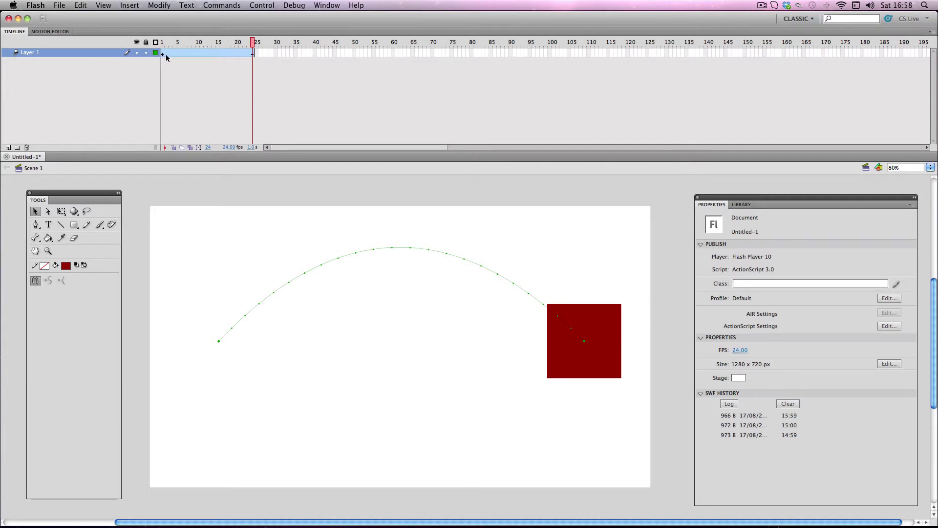
right_click(92, 53)
left_click(157, 235)
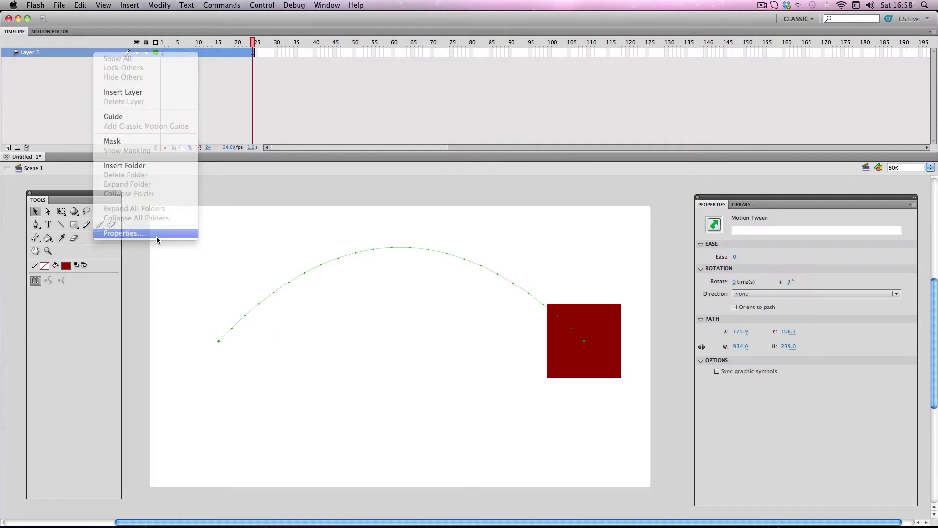
left_click(436, 305)
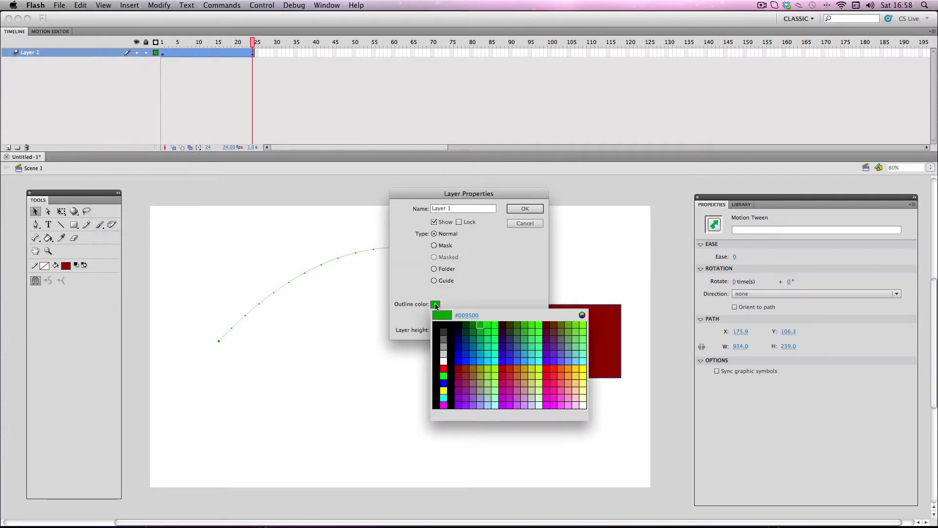
left_click(468, 347)
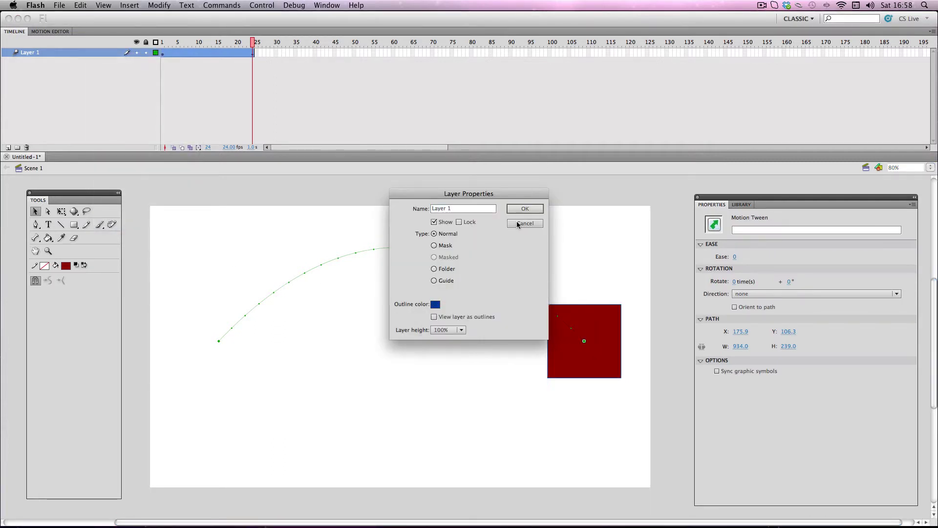
left_click(525, 209)
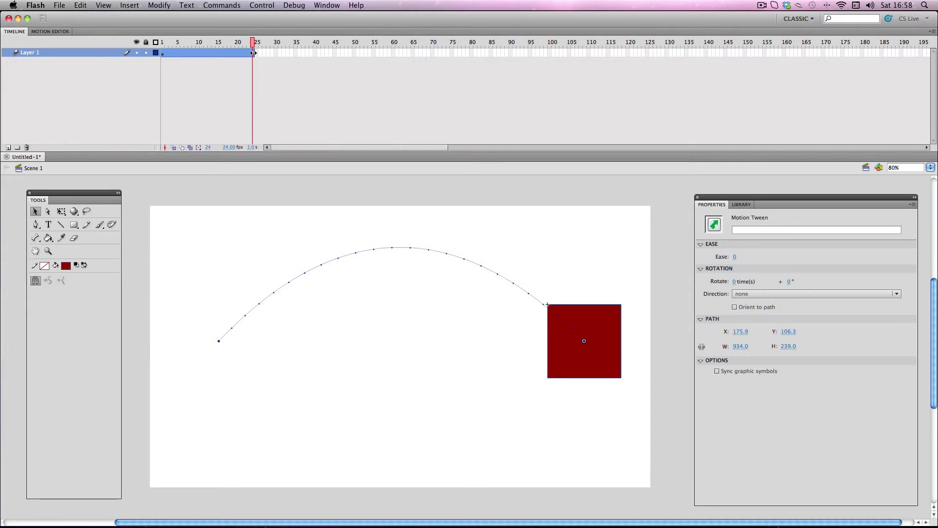
Extend the tween to about frame 60 and move the square down-right at frame 15
left_click_drag(254, 53, 395, 53)
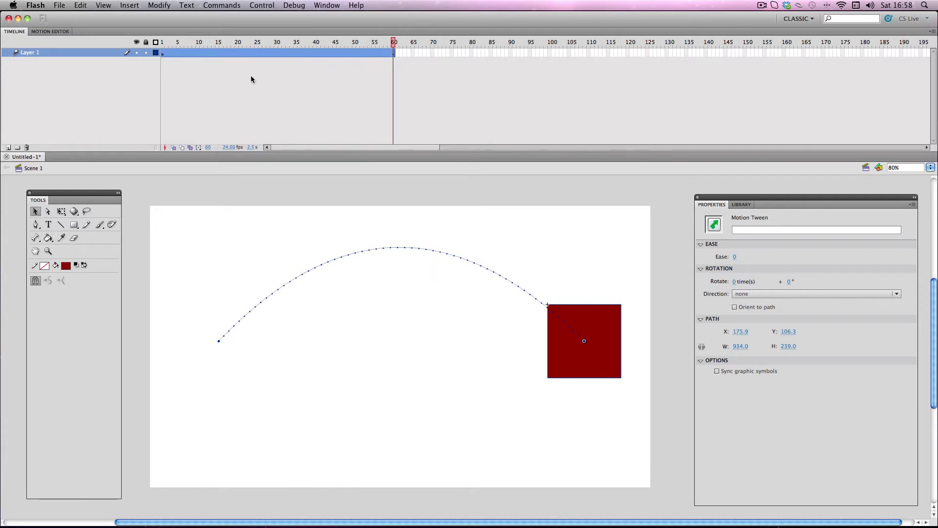
left_click(214, 43)
left_click_drag(214, 43, 218, 43)
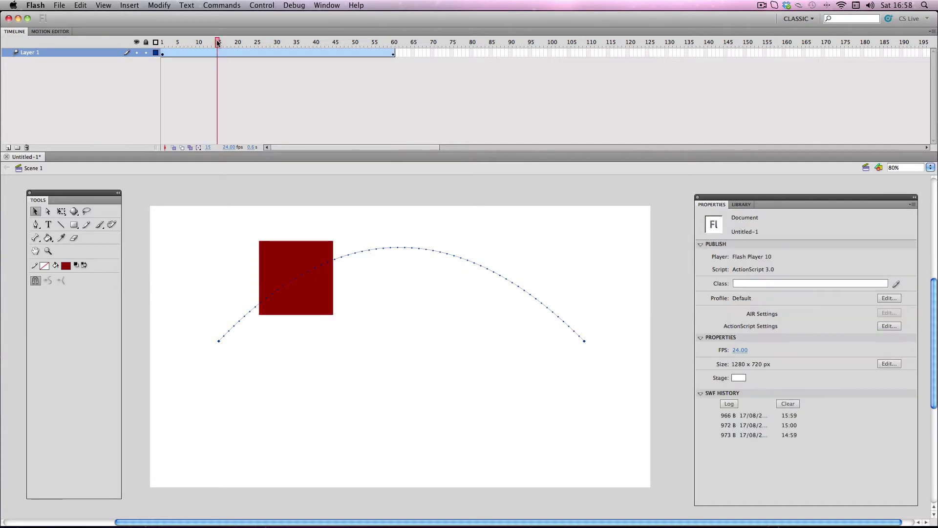
left_click(274, 276)
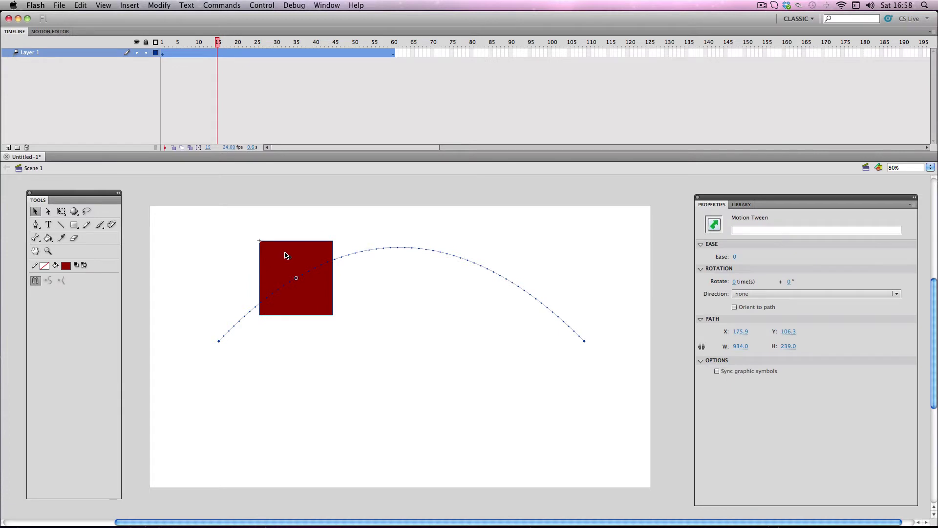
left_click_drag(287, 255, 309, 302)
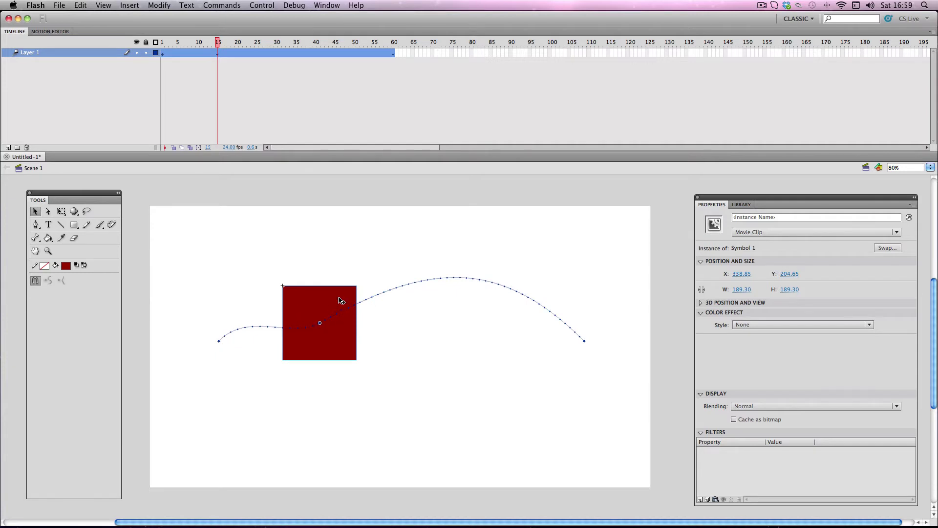
Raise the square at frame 32, move it down-left at frame 49, and play the tween
left_click(283, 43)
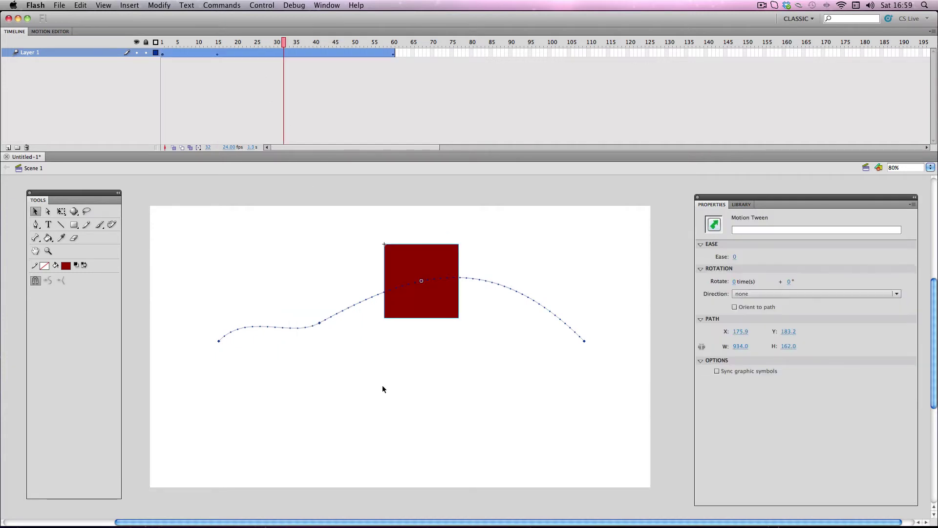
left_click_drag(420, 264, 419, 235)
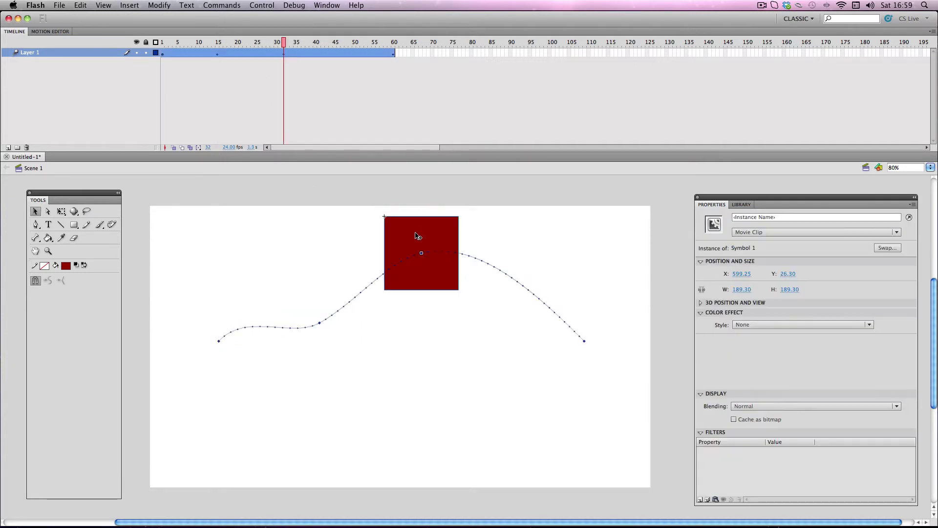
left_click(354, 43)
left_click(350, 52)
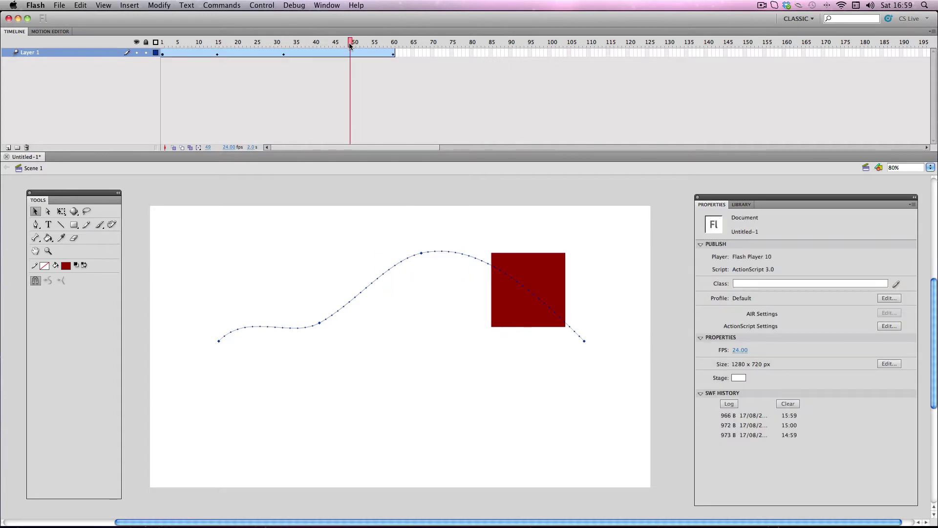
left_click_drag(538, 266, 504, 325)
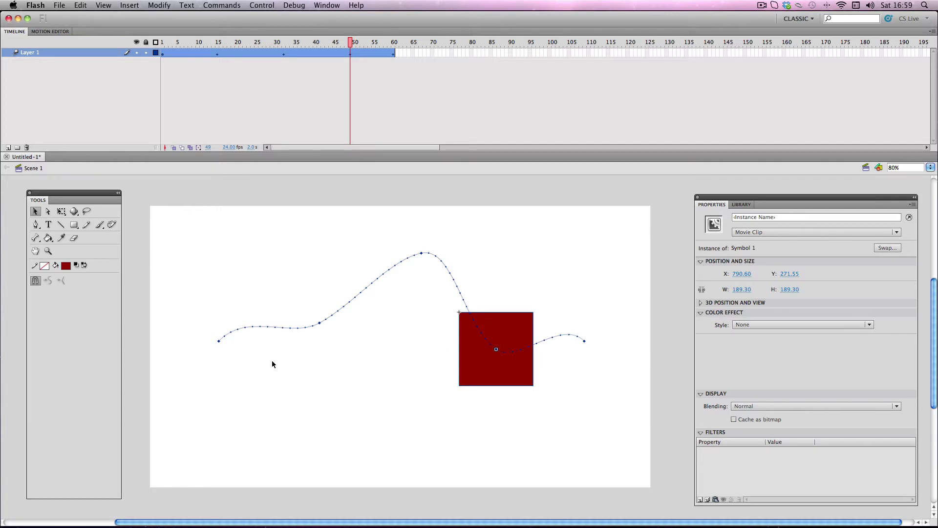
left_click(491, 263)
key("Return")
key("Return")
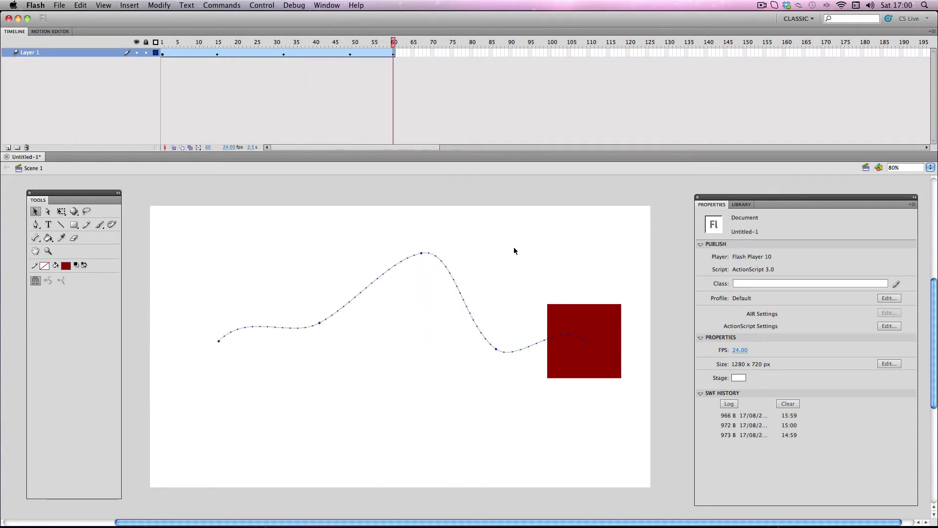
Publish a Flash SWF preview of the animation, watch it, and close the window
left_click(58, 5)
mouse_move(105, 177)
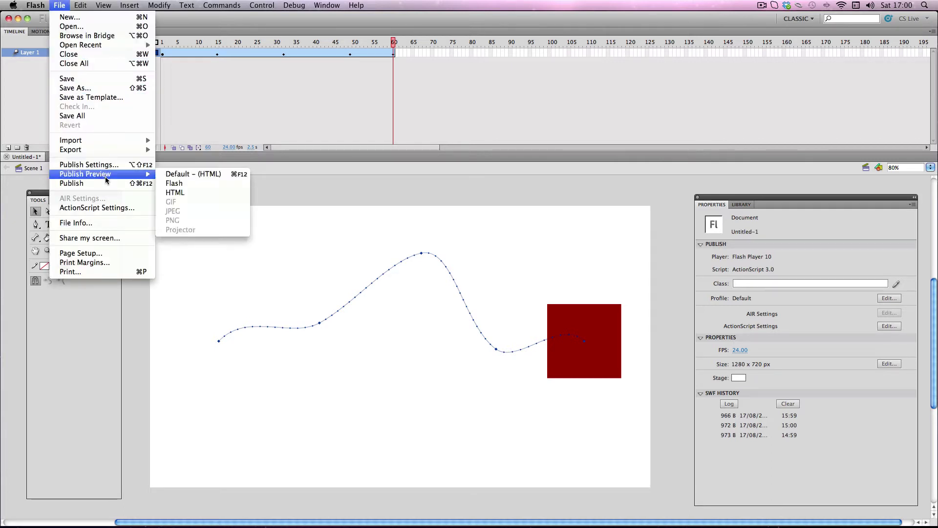
left_click(170, 184)
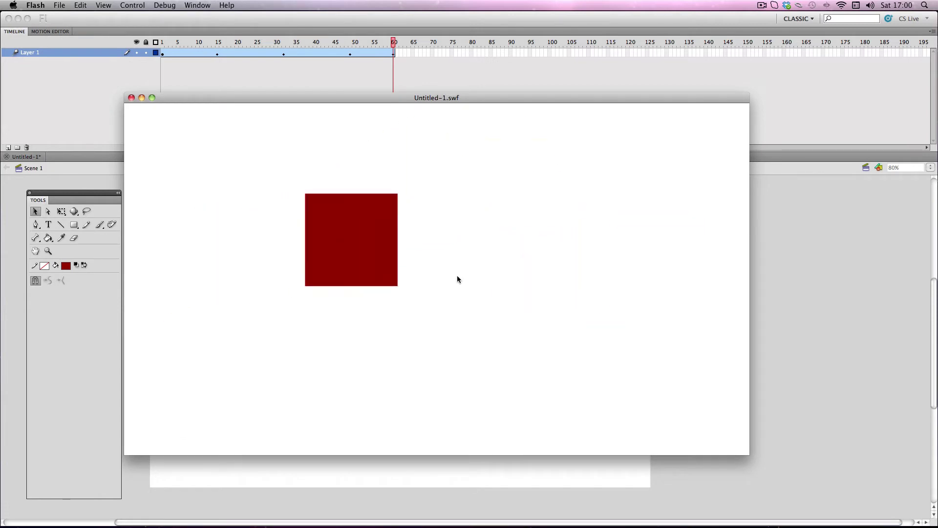
left_click(131, 98)
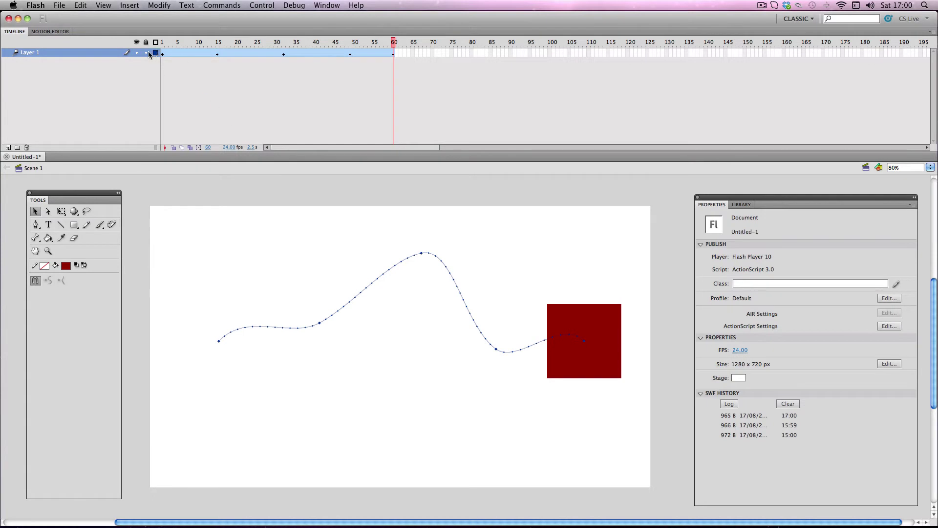
Remove the 60-frame tween span and square from Layer 1, then select the Rectangle tool
left_click(186, 53)
right_click(193, 53)
left_click(205, 108)
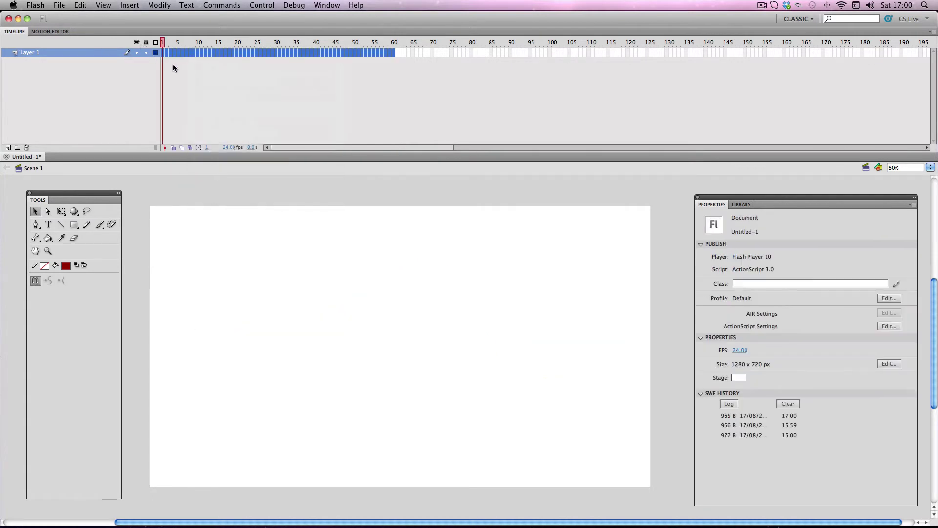
left_click(165, 55)
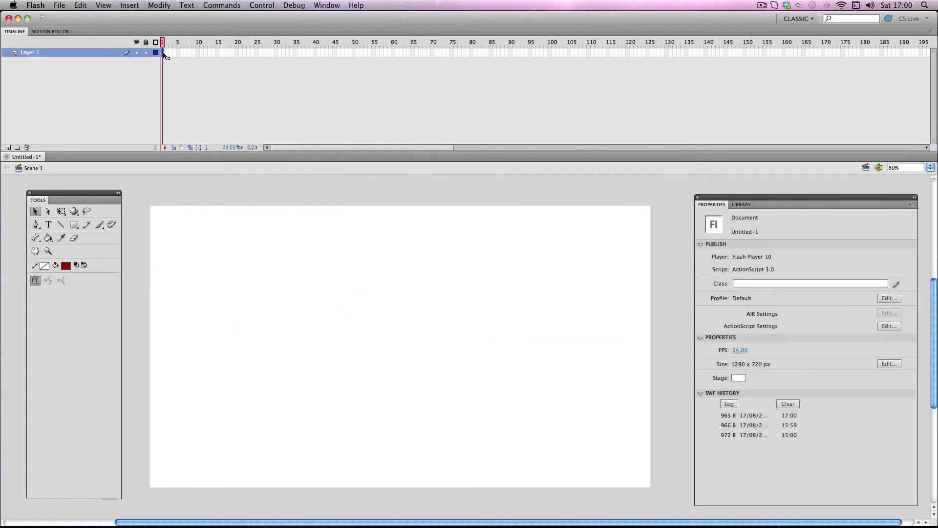
left_click(165, 54)
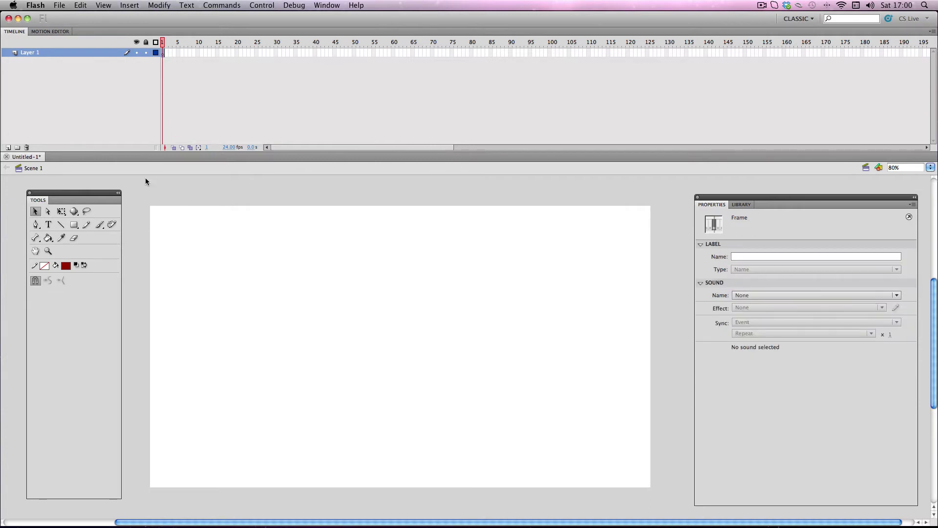
left_click(74, 224)
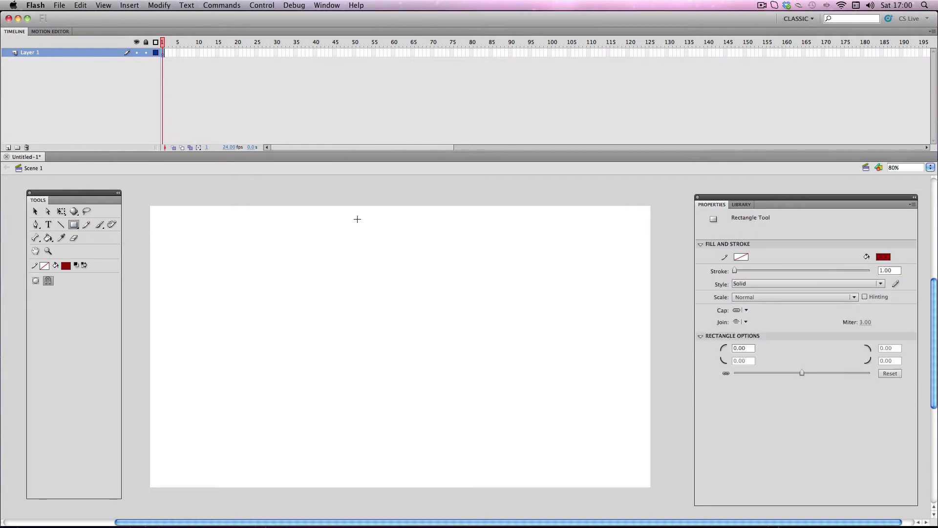
Draw a tall dark red rectangle and convert it to movie clip Symbol 13
left_click_drag(357, 219, 388, 473)
key("v")
left_click(371, 269)
right_click(371, 267)
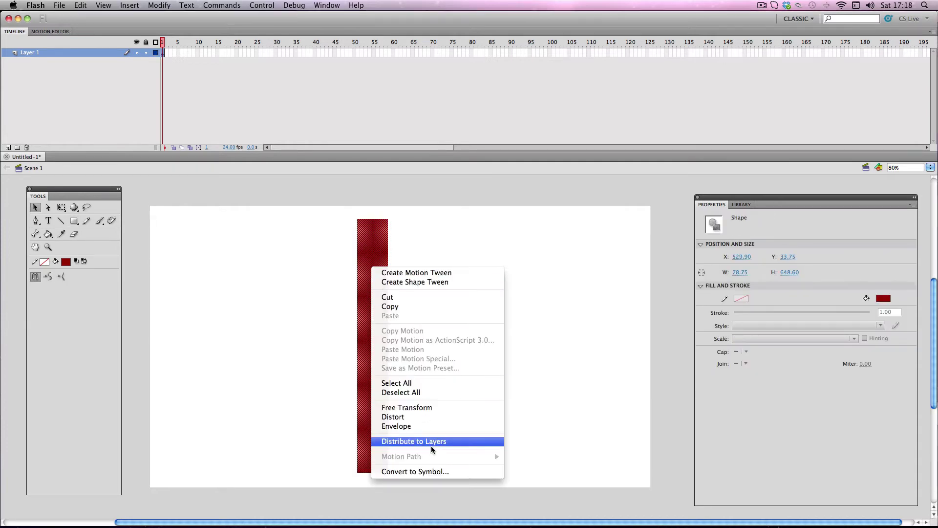
left_click(434, 471)
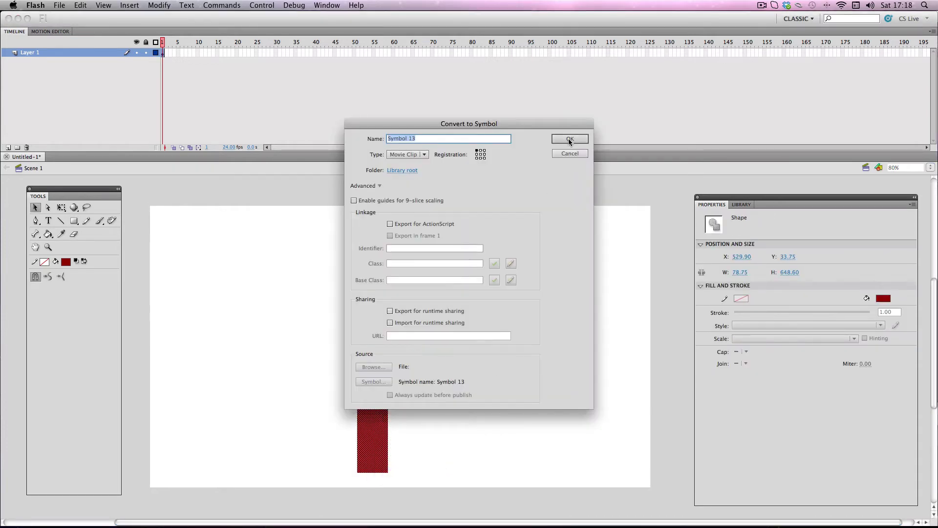
left_click(568, 140)
Free-transform the bar with its pivot at the top, rotating it into an upward-right slant
right_click(372, 299)
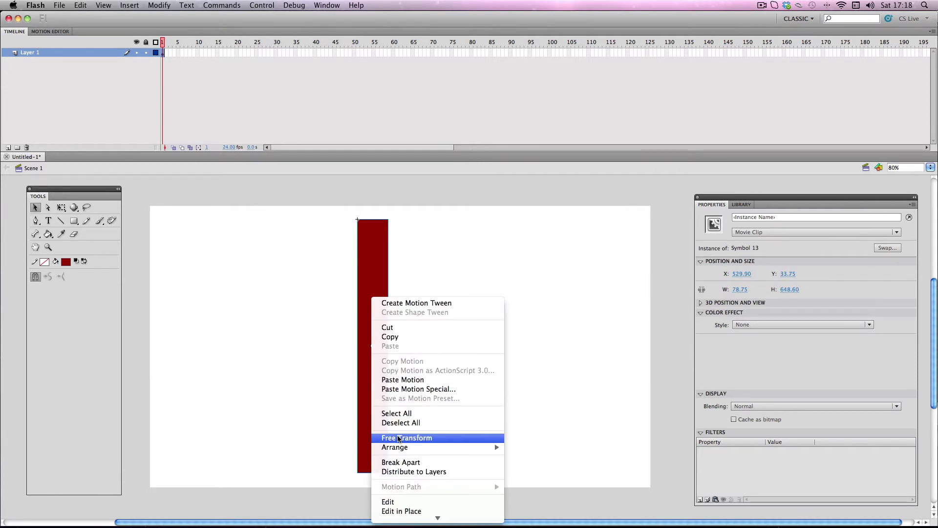
left_click(398, 438)
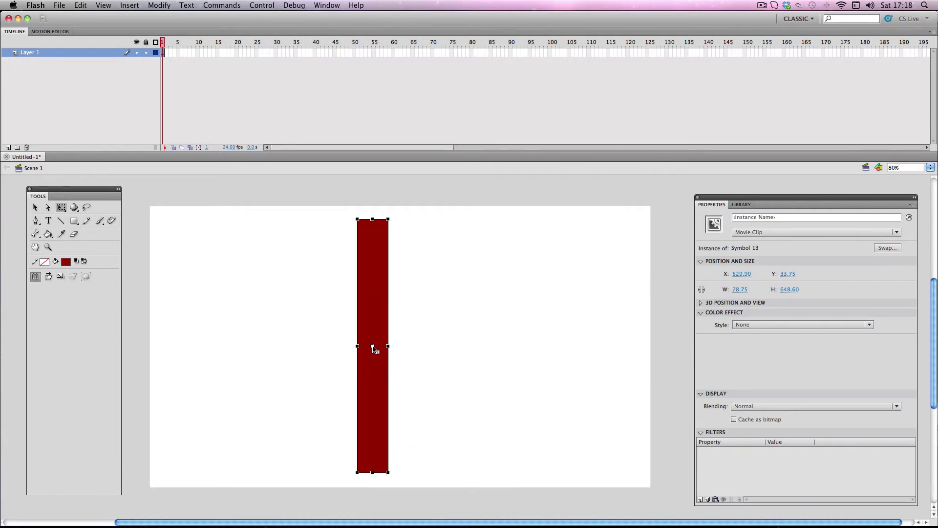
left_click_drag(373, 347, 373, 233)
left_click_drag(395, 471, 220, 325)
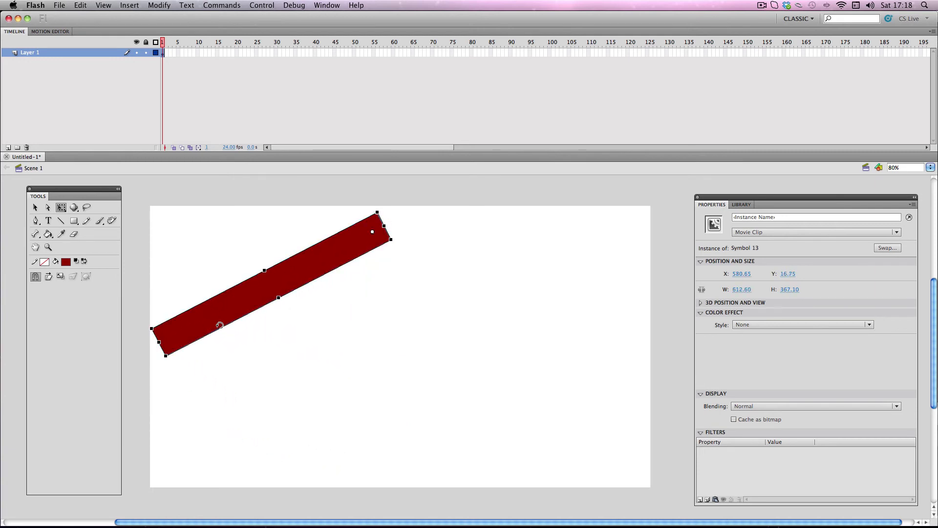
Add a 24-frame tween rotating the bar 126° CCW, play it, then remove the tween frames
right_click(163, 55)
left_click(208, 58)
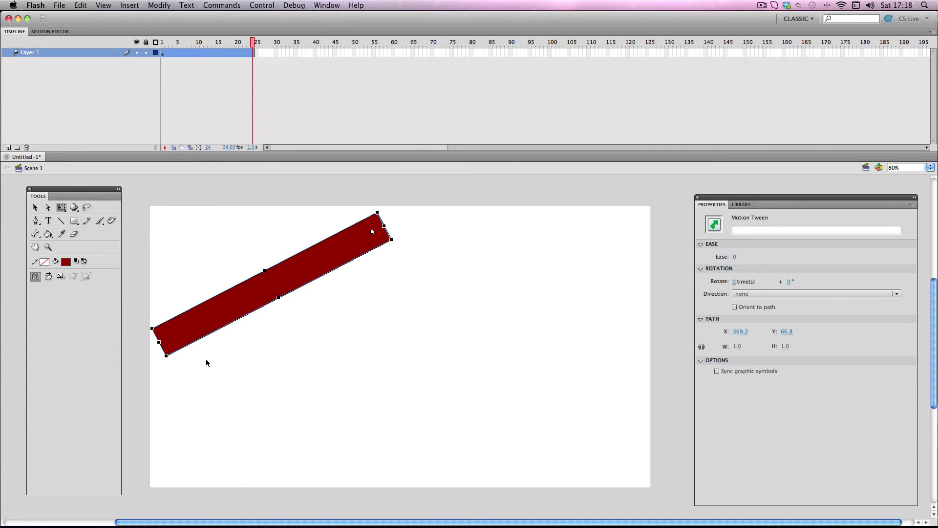
left_click(186, 369)
left_click(189, 335)
left_click_drag(161, 361, 663, 359)
key("Return")
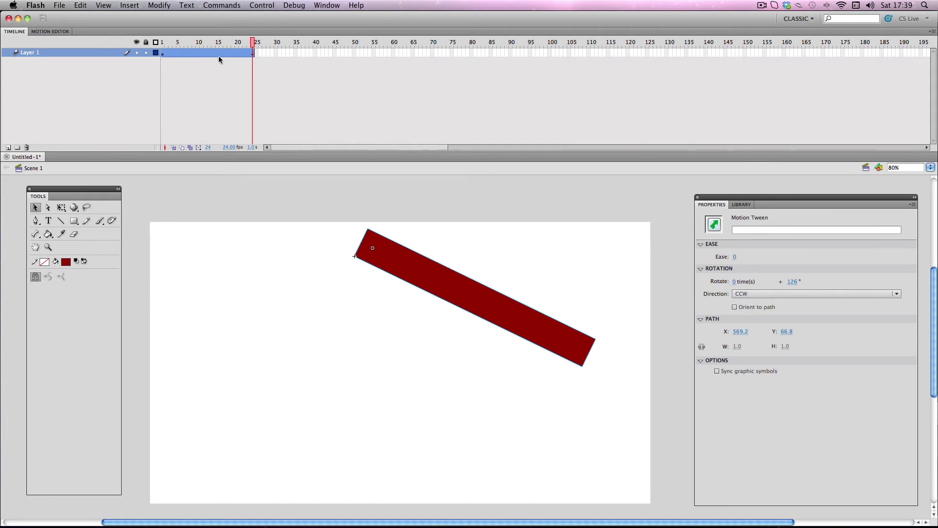
right_click(209, 49)
left_click(224, 104)
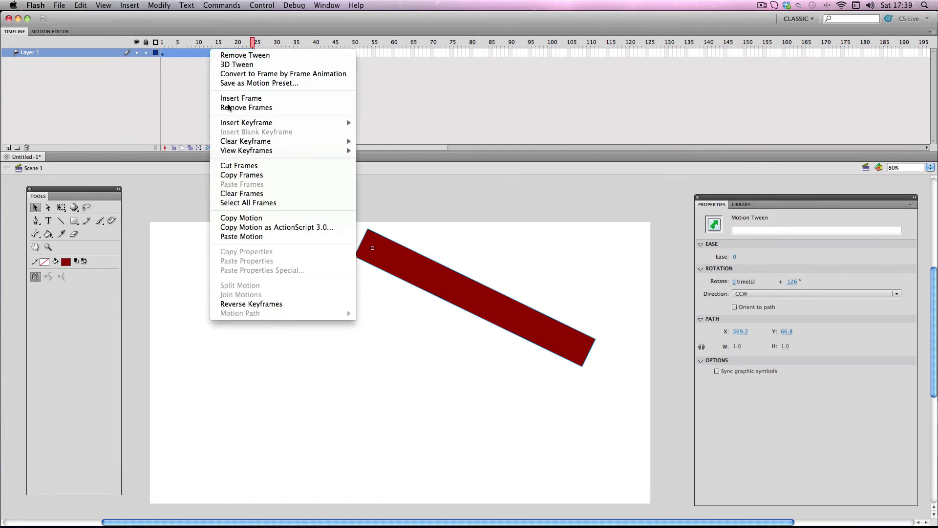
Add a text box reading 'EXAMPLE TEXT' on the stage at frame 1
left_click(165, 56)
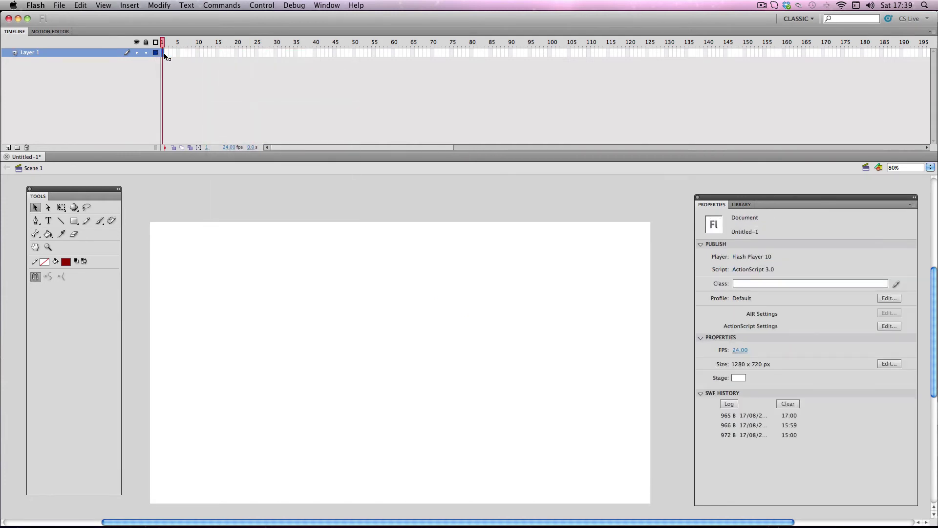
left_click(165, 55)
left_click(49, 220)
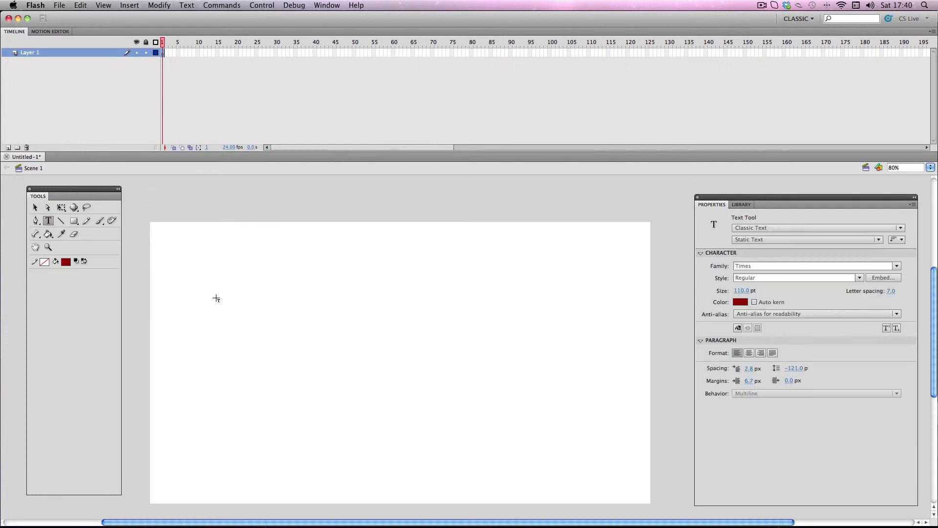
left_click(272, 316)
type("EXAM")
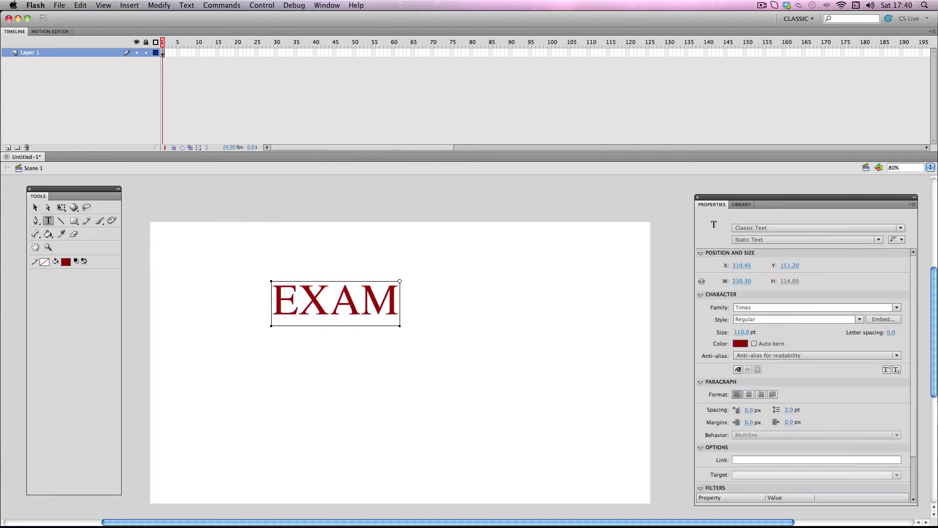
type("PLE TEXT")
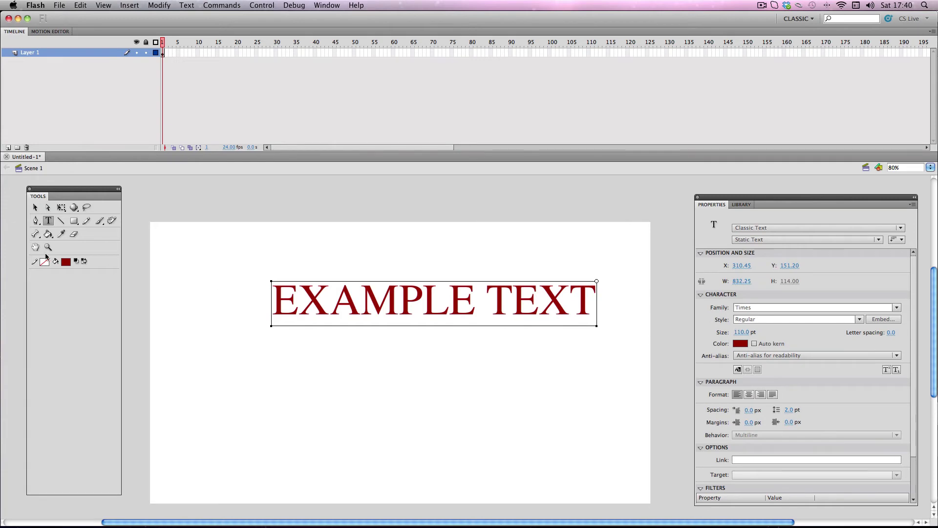
Convert the text to movie clip Symbol 14, place it above the stage, and motion-tween it
left_click(34, 208)
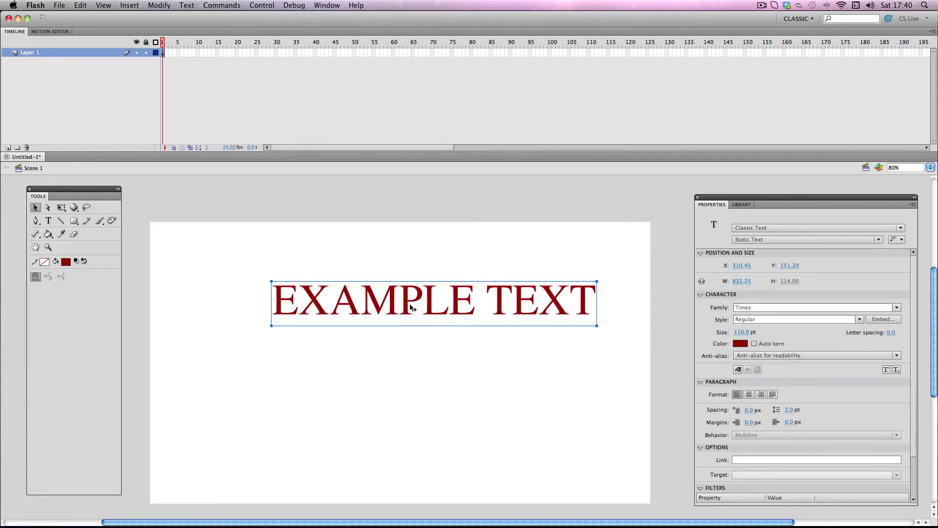
left_click_drag(410, 304, 363, 259)
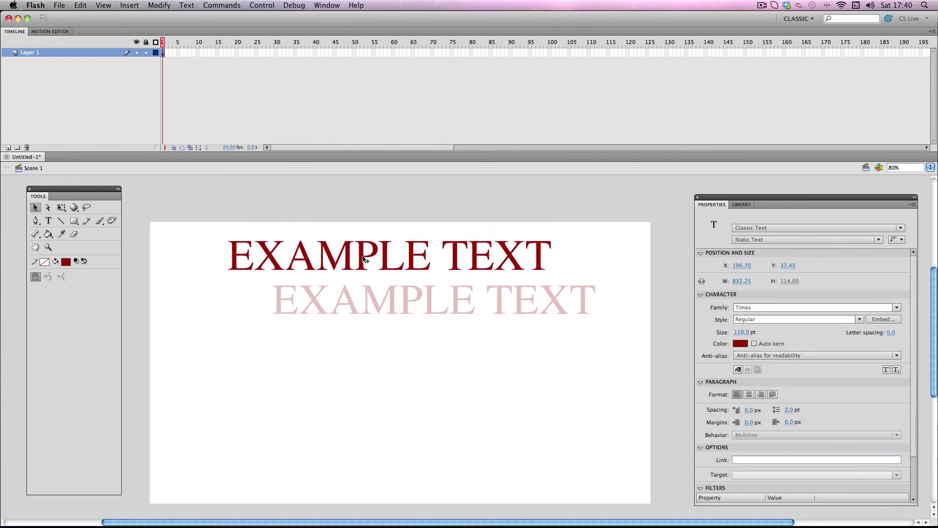
right_click(364, 260)
left_click(430, 475)
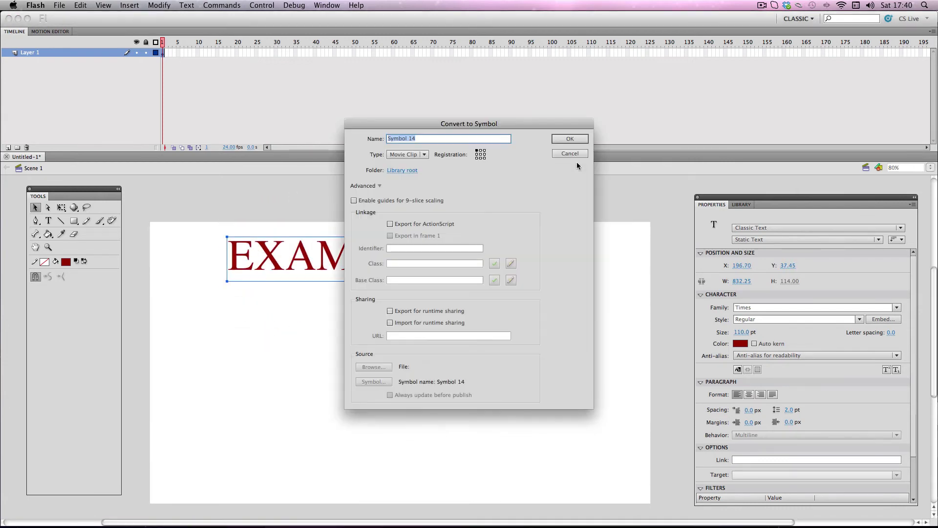
left_click(565, 138)
left_click_drag(388, 265, 393, 203)
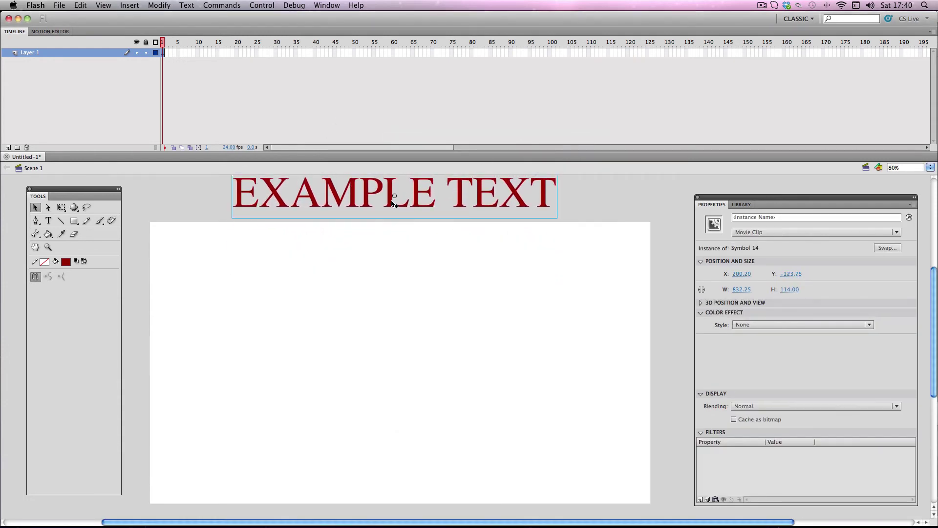
right_click(163, 52)
left_click(206, 57)
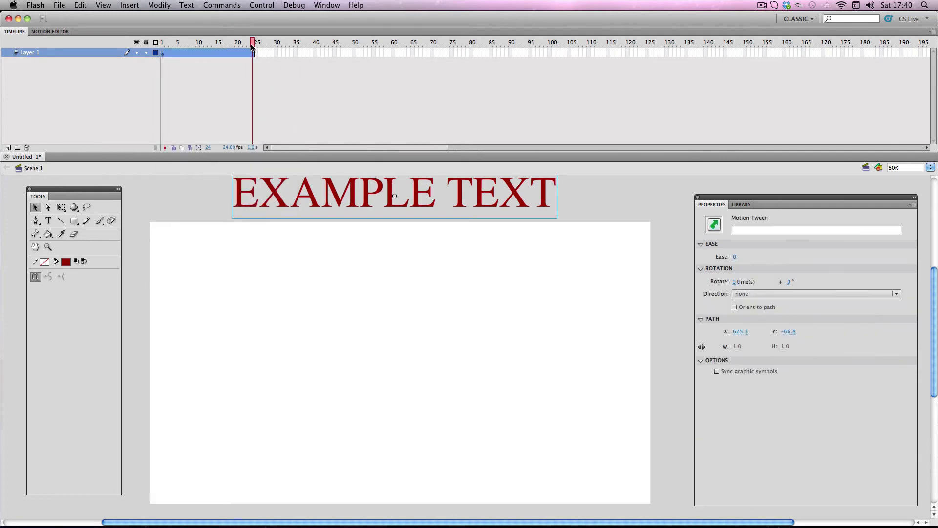
Extend the tween to frame 30, move the text straight down onto the stage, and play it back
left_click_drag(253, 51, 276, 51)
left_click_drag(369, 198, 368, 330)
left_click(191, 253)
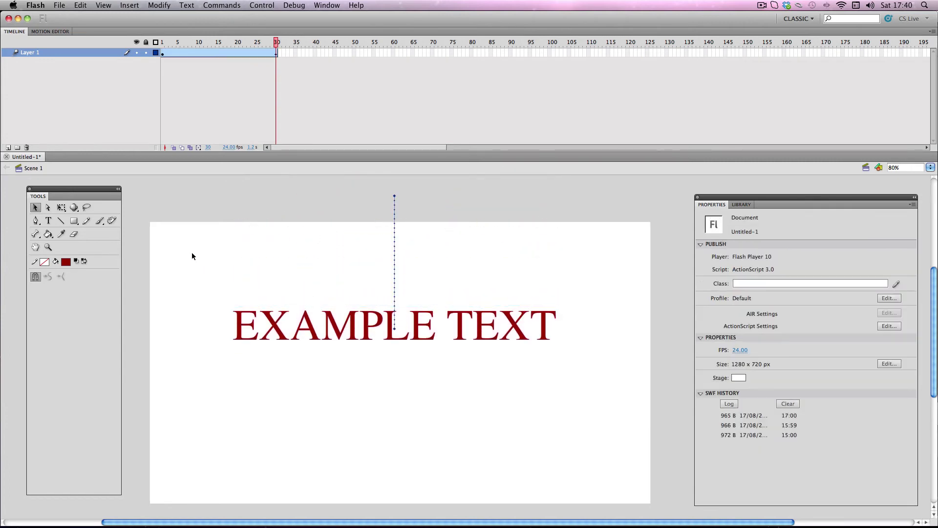
key("Return")
key("Return")
key("Return")
key("Return")
left_click(220, 55)
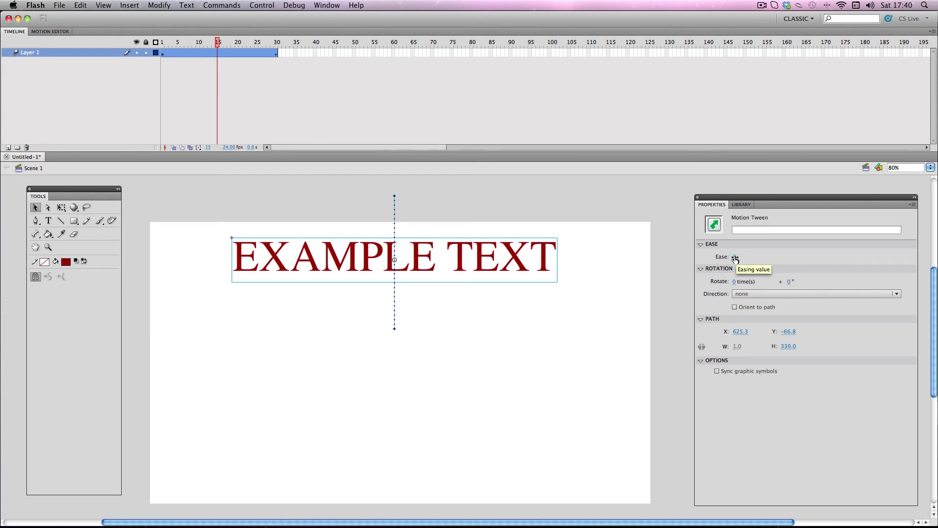
Try an easing of -100 on the tween and preview it at frame 14
left_click_drag(735, 259, 837, 257)
left_click_drag(910, 257, 918, 258)
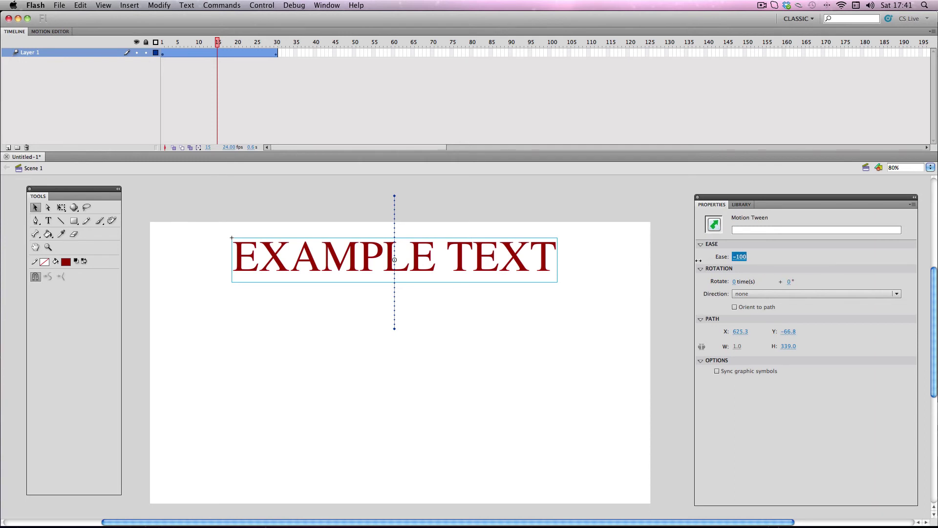
key("Return")
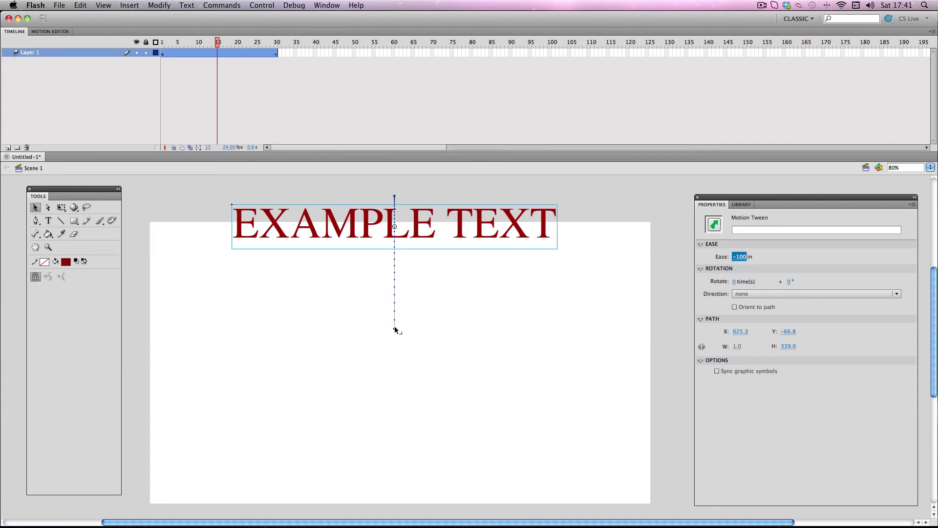
left_click(188, 269)
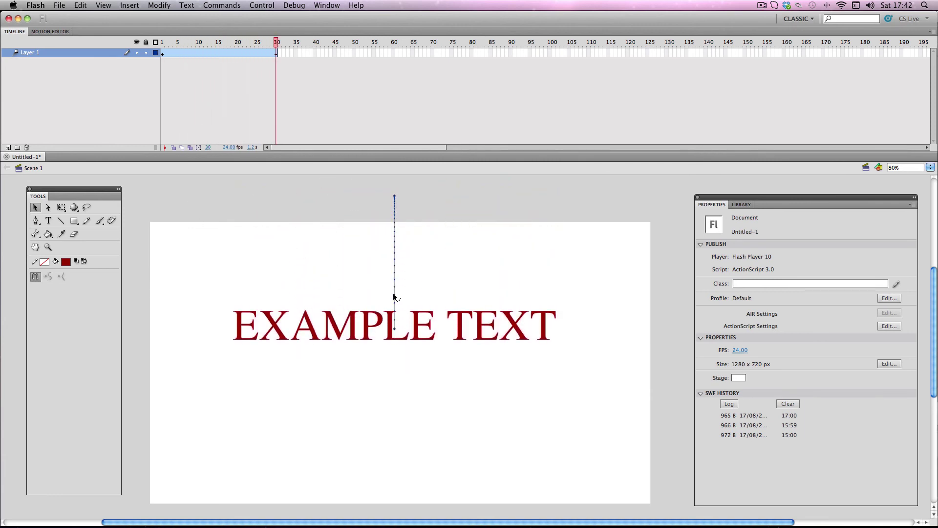
left_click(214, 53)
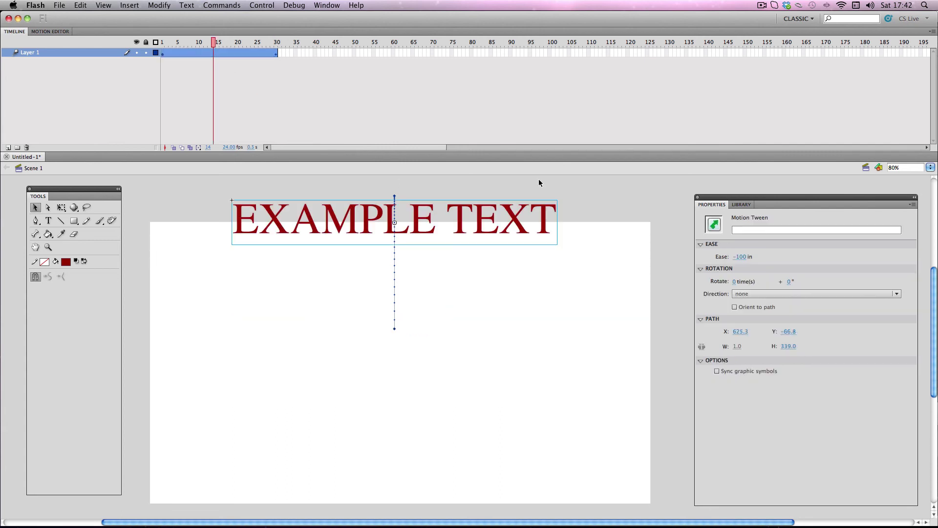
Set the tween's easing to 100 out
left_click(741, 257)
type("100")
key("Return")
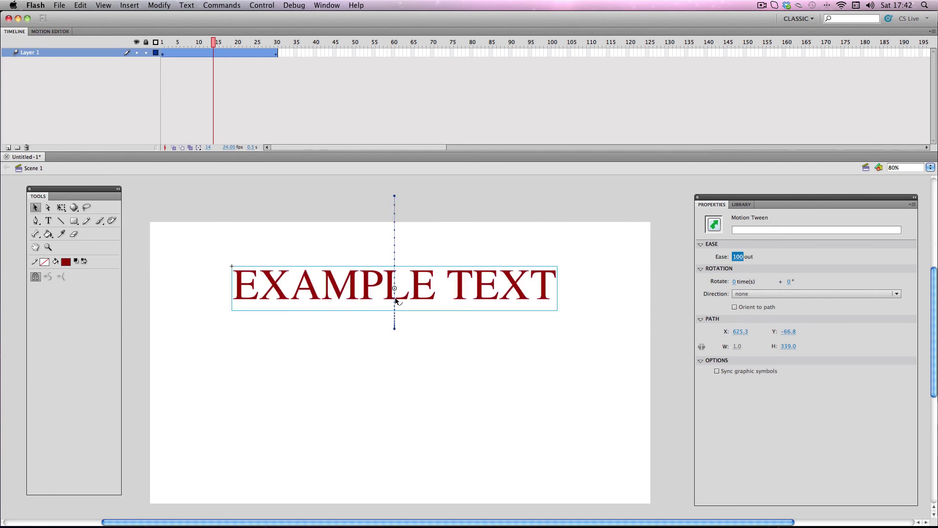
left_click(183, 211)
Play the eased drop from frame 1 several times on the timeline
left_click(162, 42)
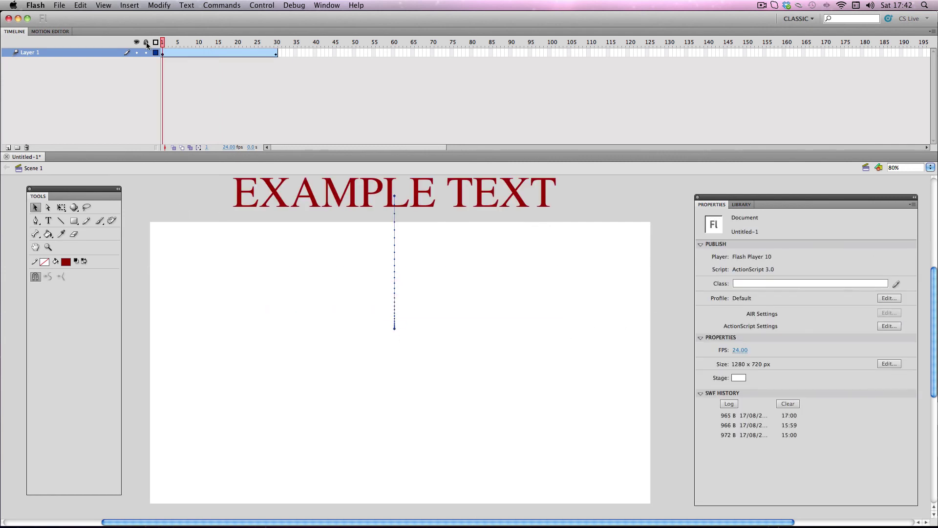
key("Return")
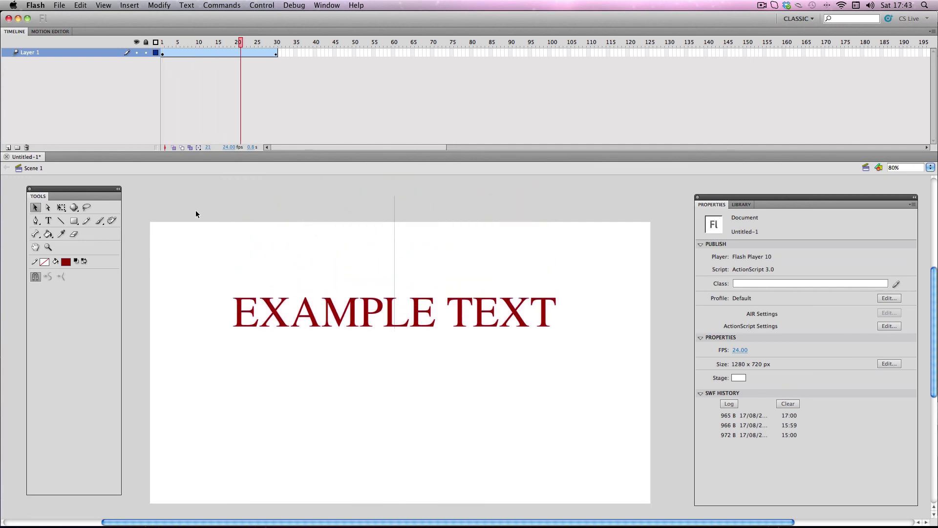
key("Return")
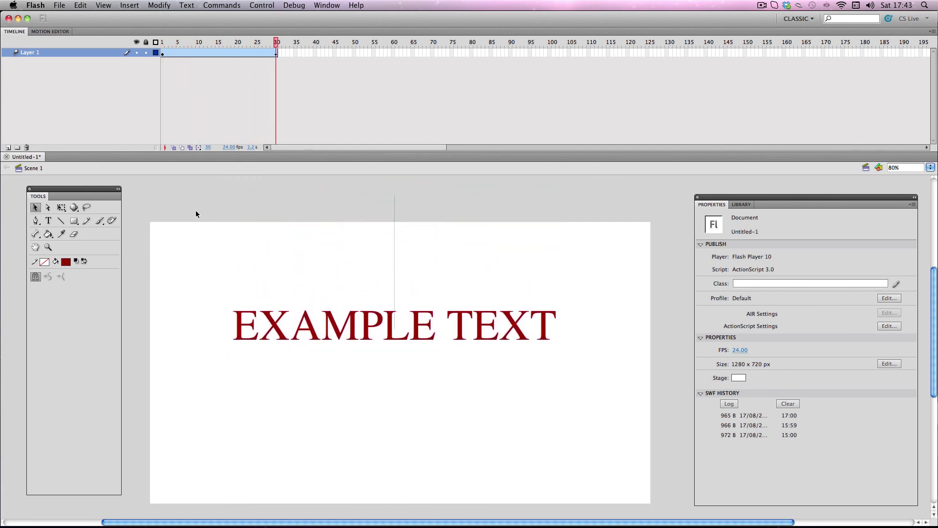
key("Return")
key("Return")
key("Return")
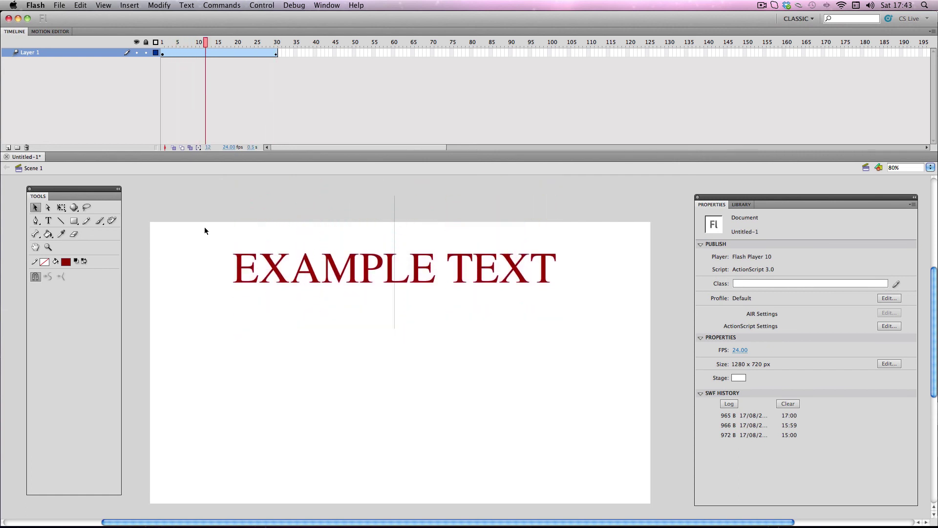
Publish a Flash SWF preview of the animation, then close the preview window
left_click(60, 5)
mouse_move(88, 174)
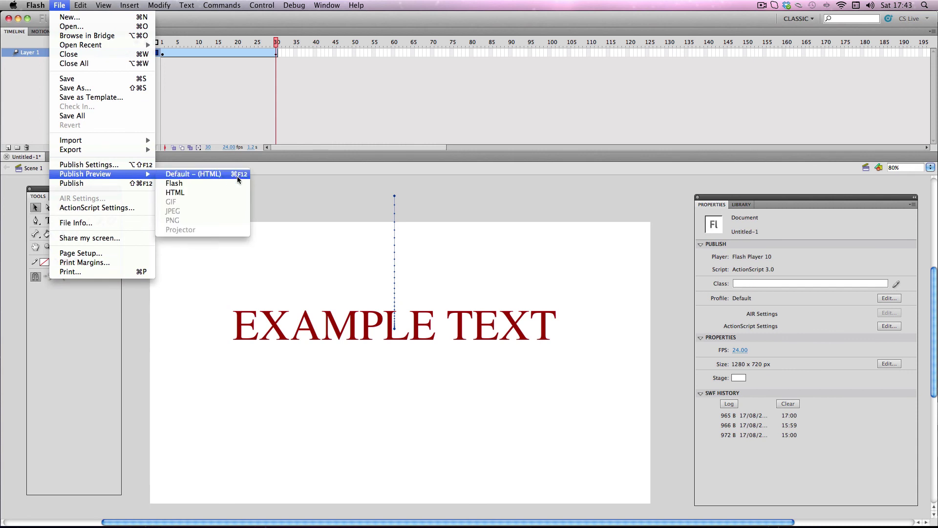
left_click(224, 185)
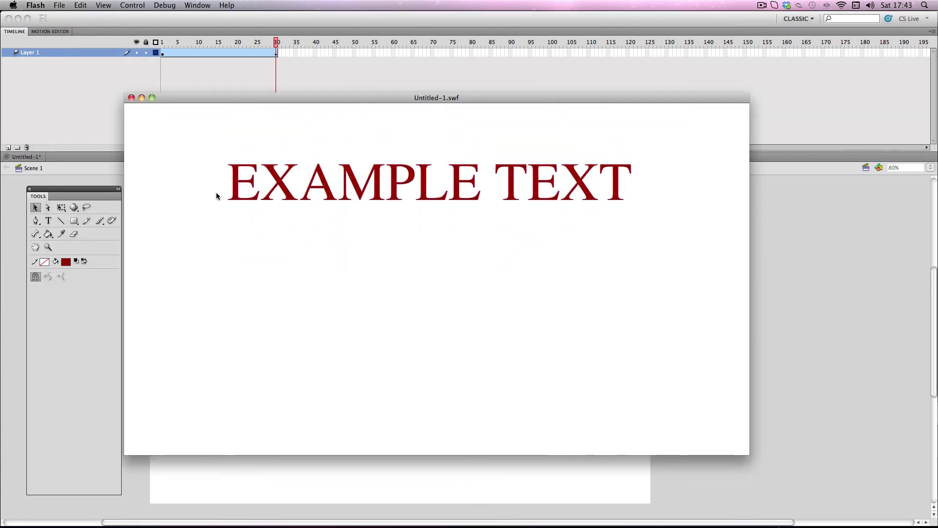
left_click(131, 98)
left_click(217, 43)
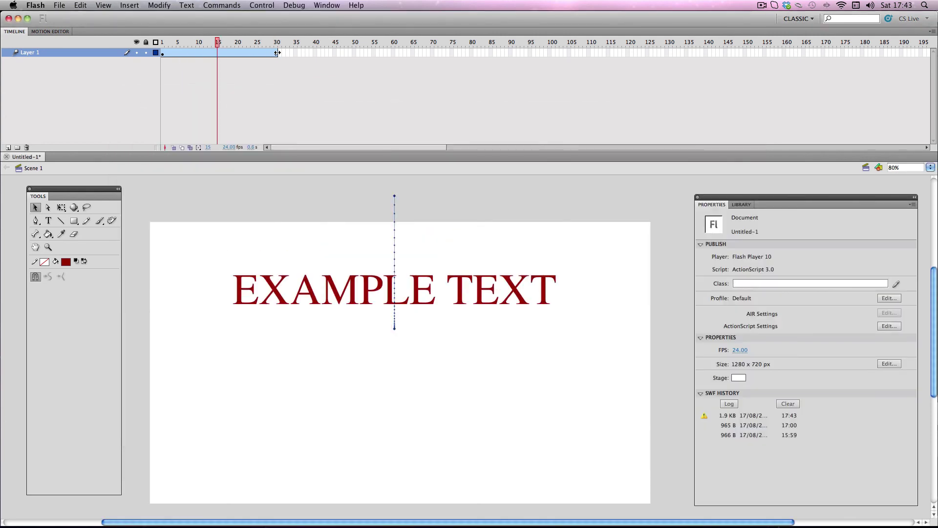
Extend the text tween from frame 30 to frame 35
left_click_drag(277, 53, 296, 52)
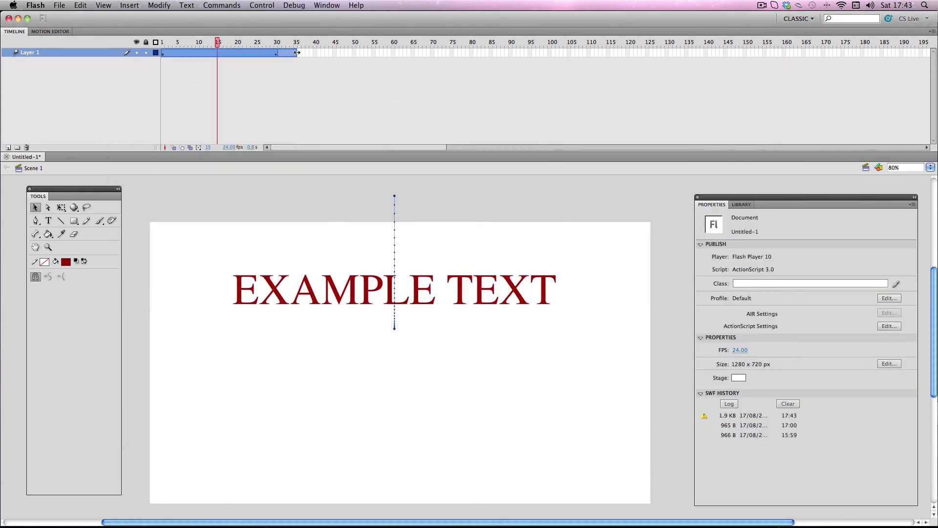
left_click(296, 53)
left_click(233, 204)
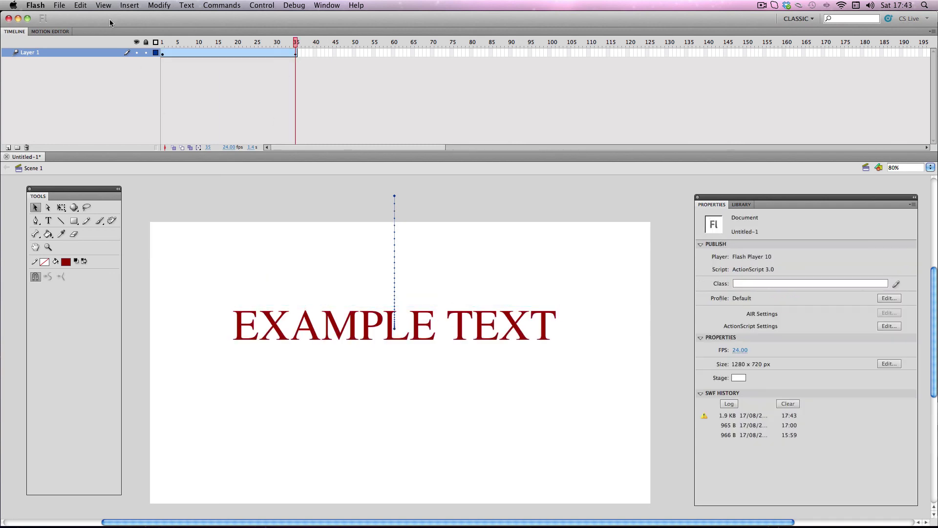
Publish a Flash SWF preview of the longer, slower drop
left_click(59, 5)
mouse_move(118, 174)
left_click(215, 185)
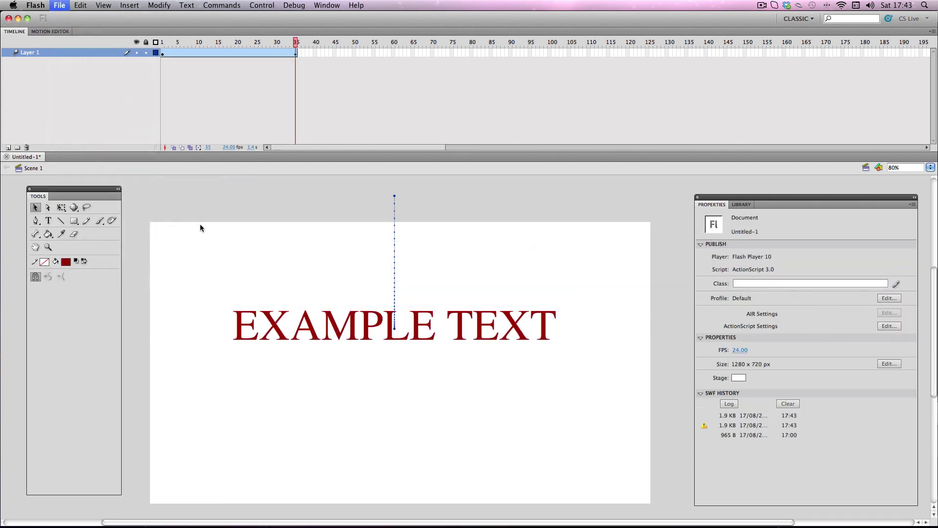